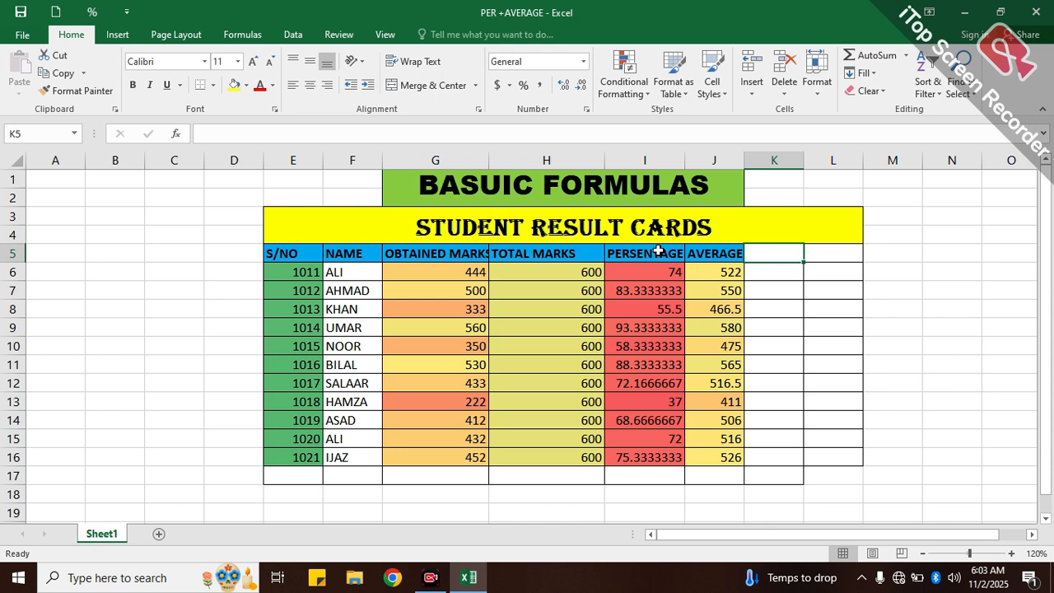
# - Copy the formatting of the AVERAGE header cell to the empty header cells K5 and L5
pyautogui.click(777, 195)
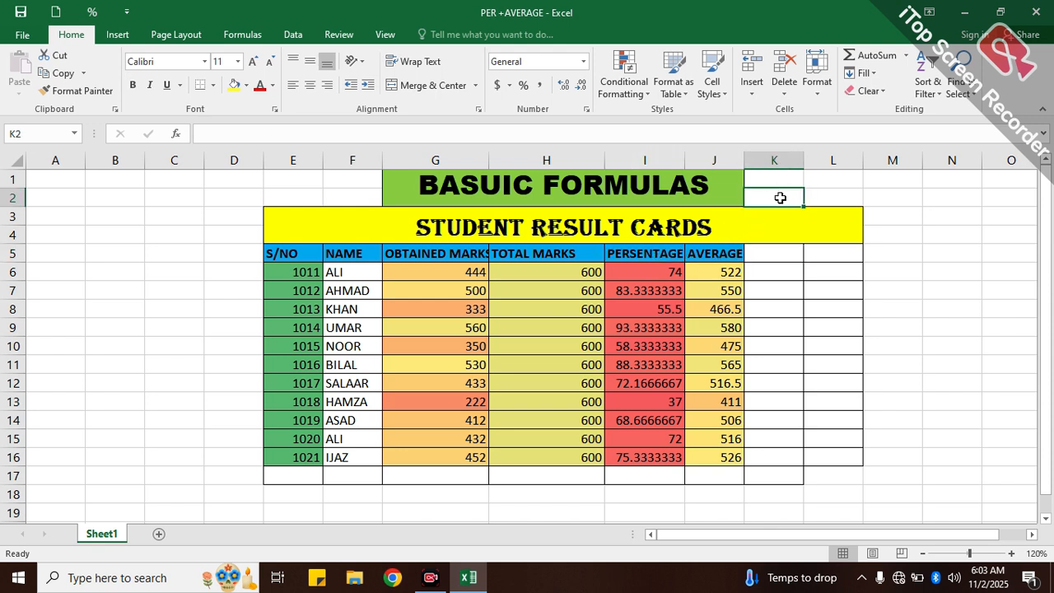
pyautogui.click(713, 259)
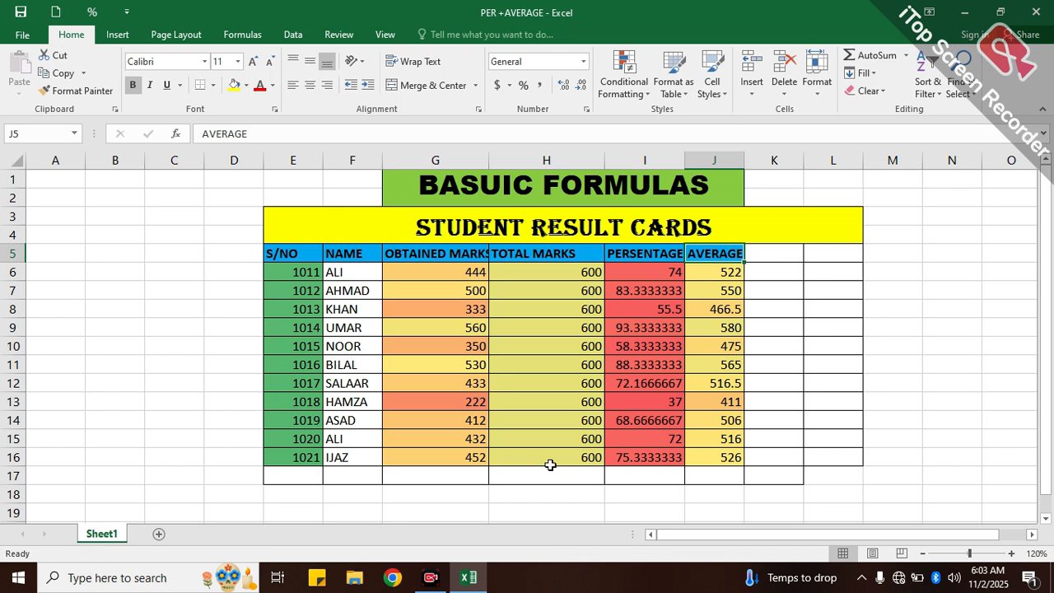
pyautogui.click(74, 90)
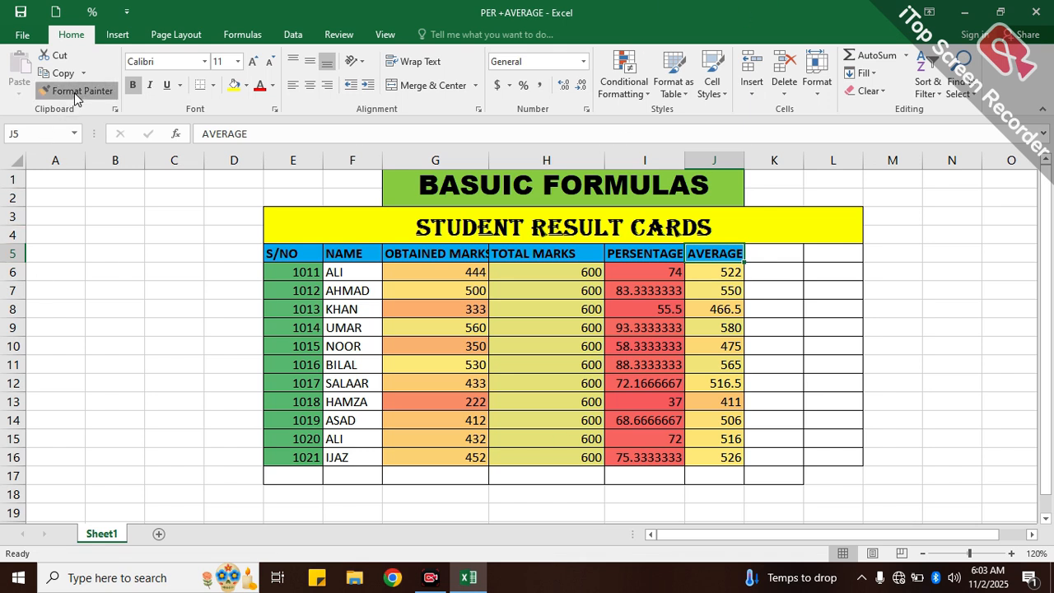
pyautogui.click(74, 92)
pyautogui.moveTo(766, 255); pyautogui.dragTo(817, 251)
# - Enter the column header GARDE in cell K5, beside the AVERAGE header
pyautogui.click(766, 253)
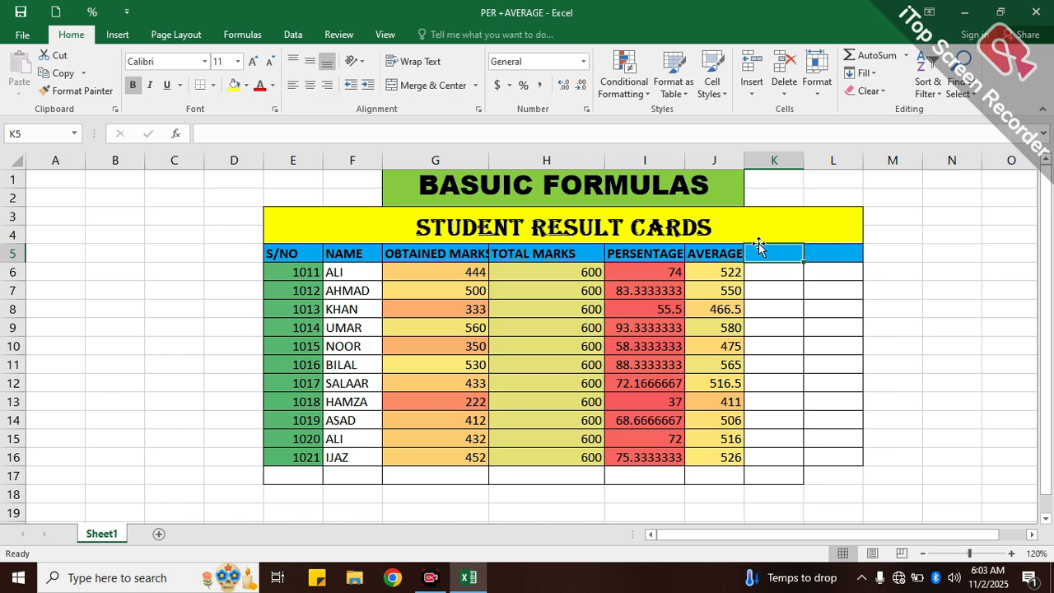
pyautogui.write('G')
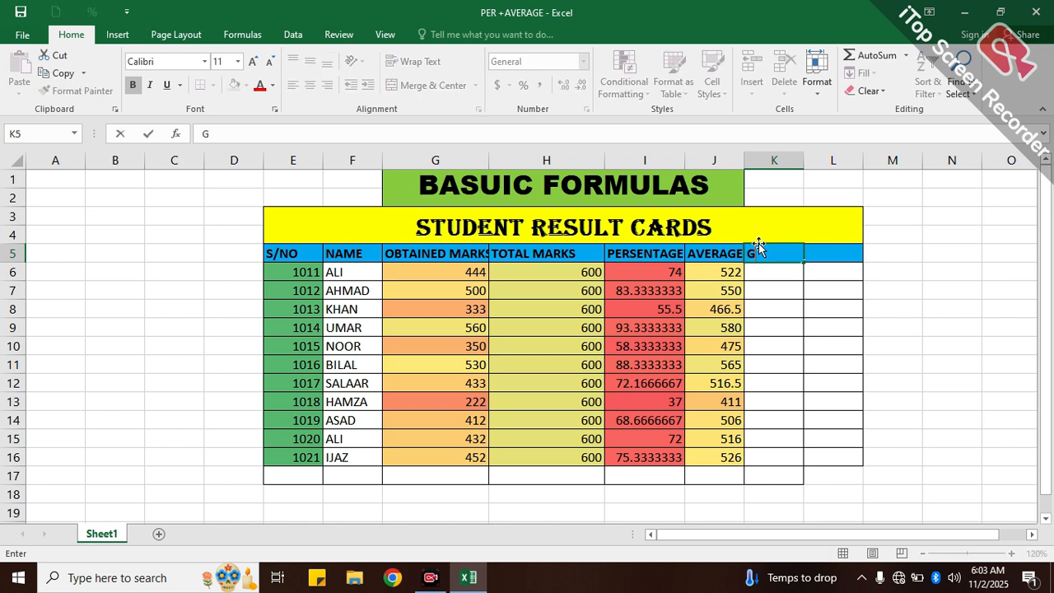
pyautogui.write('ARDE')
# - Enter the header PASS?FAIL in cell L5 and widen column L to fit it
pyautogui.click(808, 253)
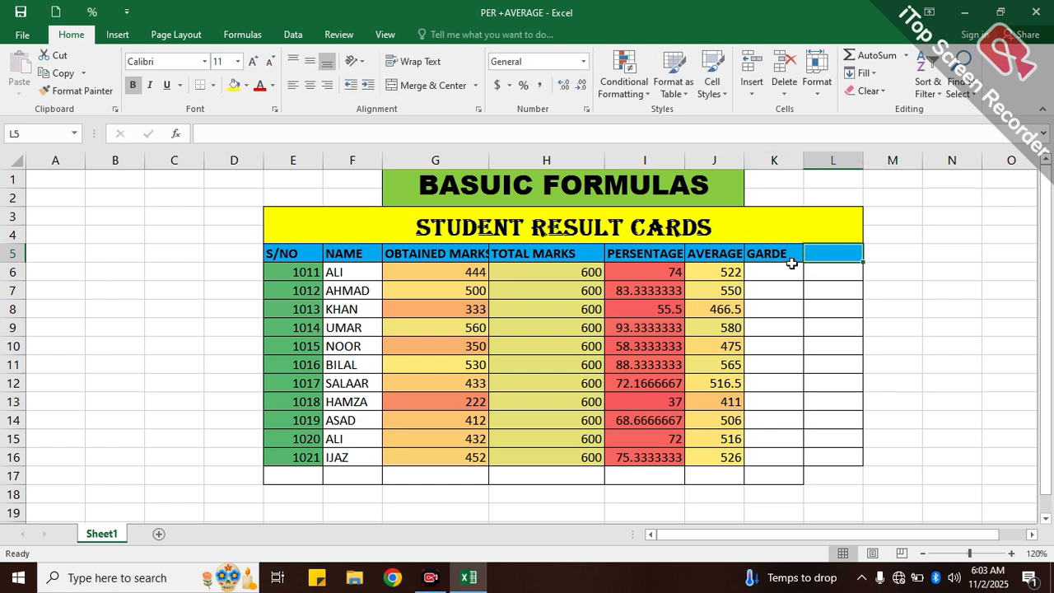
pyautogui.write('PASS')
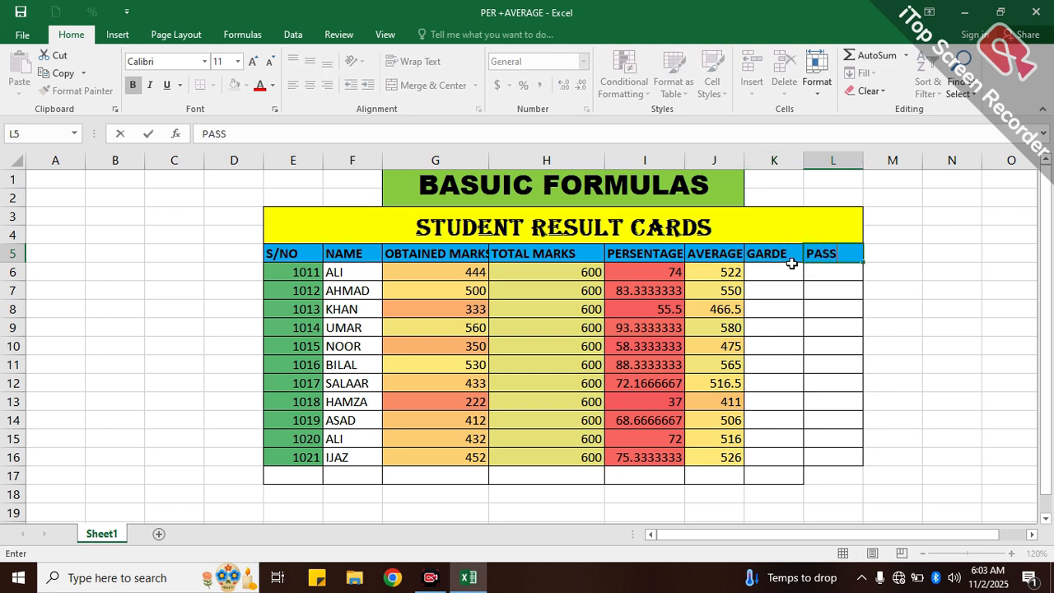
pyautogui.write('?FAIL')
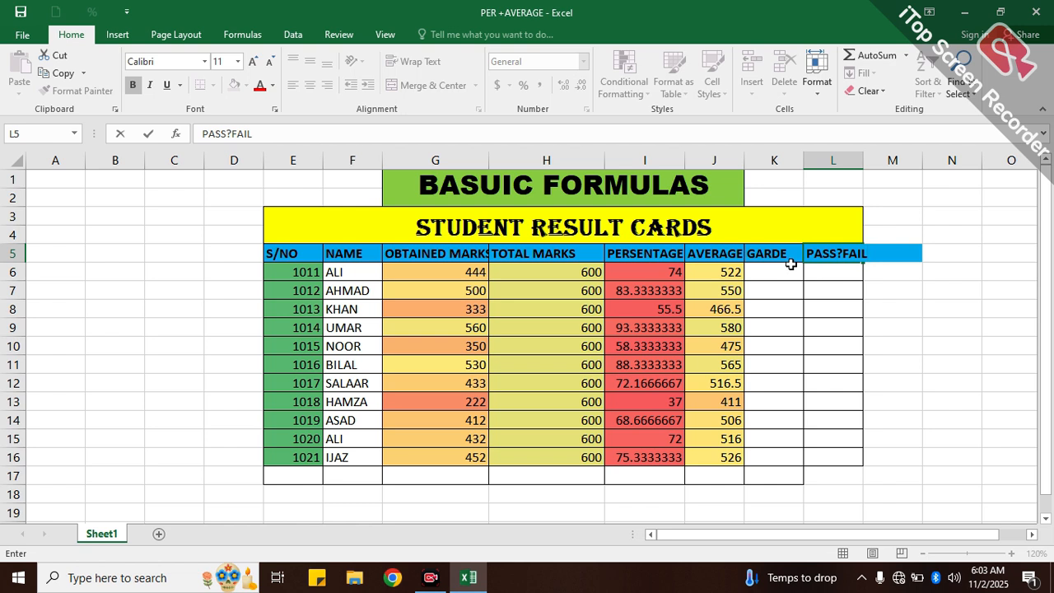
pyautogui.click(829, 197)
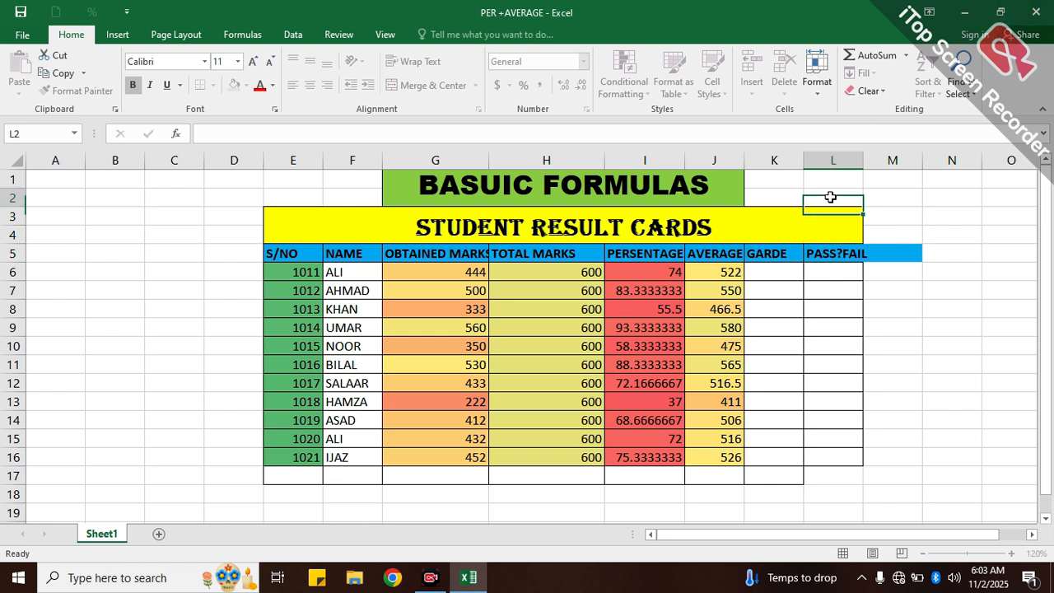
pyautogui.moveTo(863, 162); pyautogui.dragTo(872, 164)
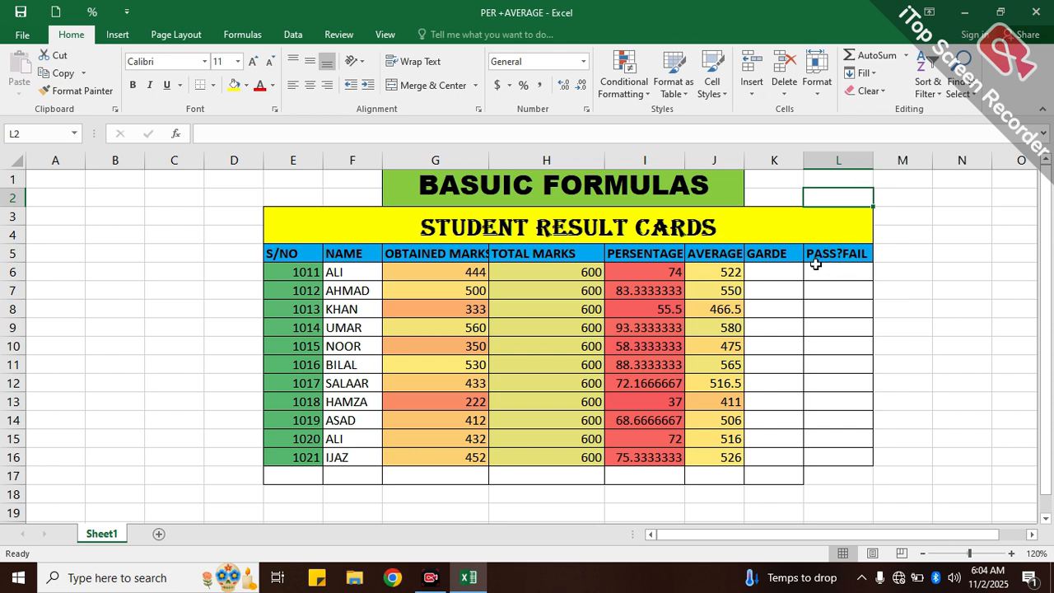
# - Begin an IF formula in cell K6, the first student's cell under the GARDE header
pyautogui.click(769, 271)
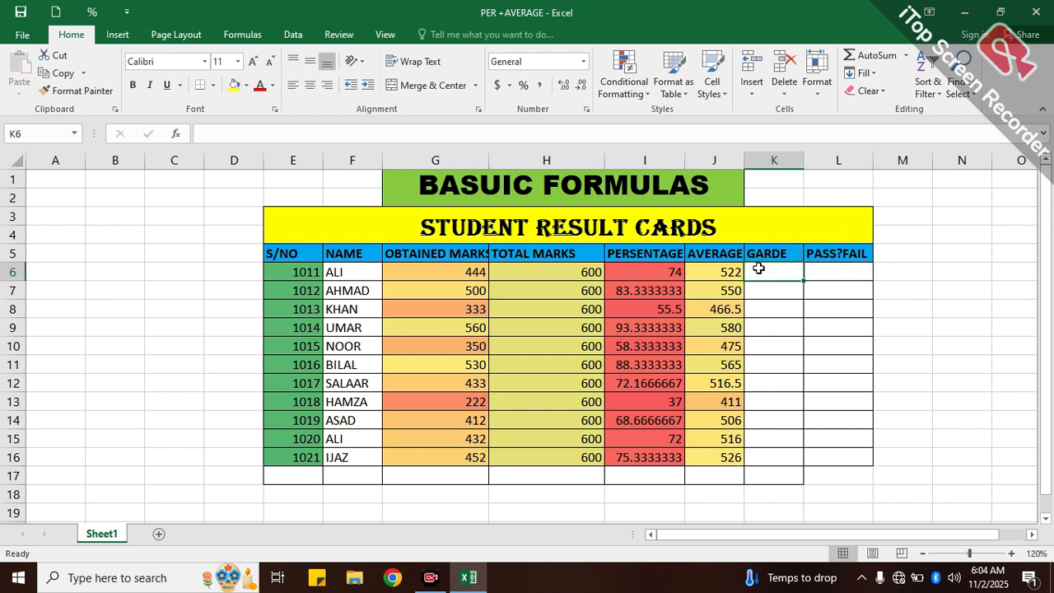
pyautogui.write('=')
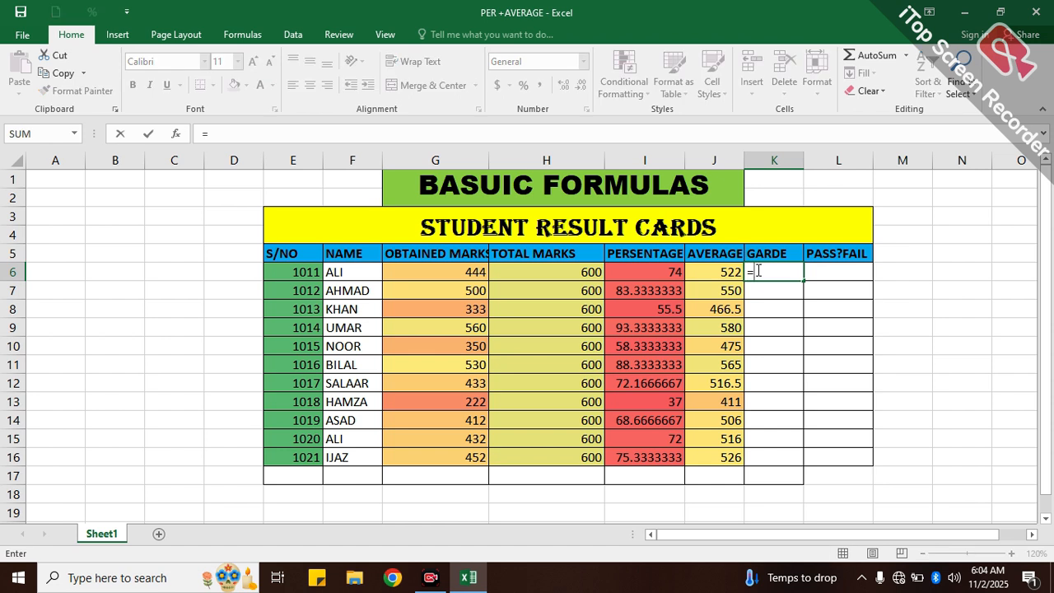
pyautogui.write('IF')
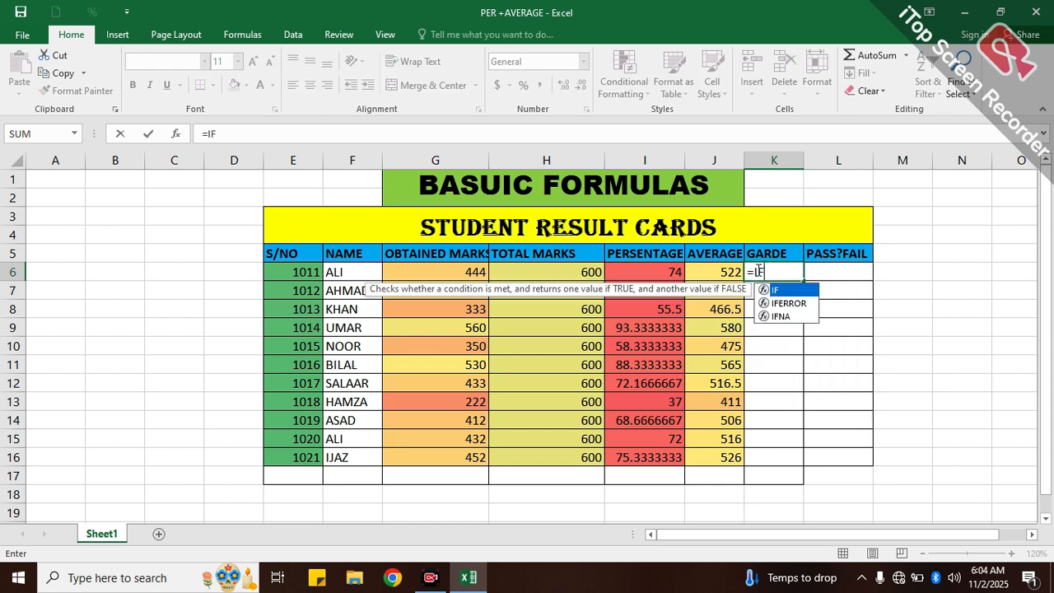
pyautogui.write('(')
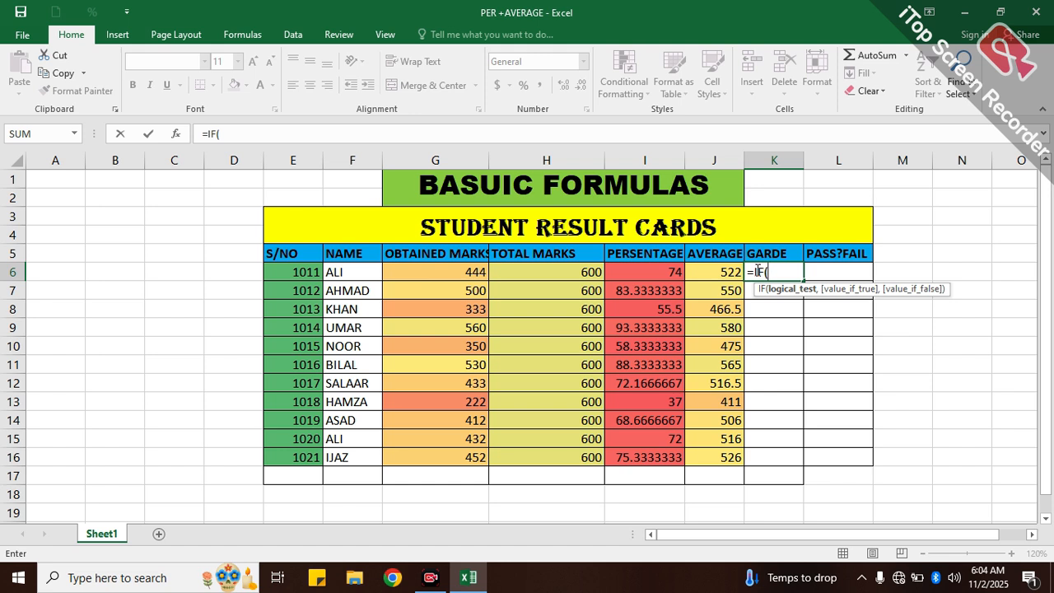
pyautogui.moveTo(662, 272); pyautogui.dragTo(683, 286)
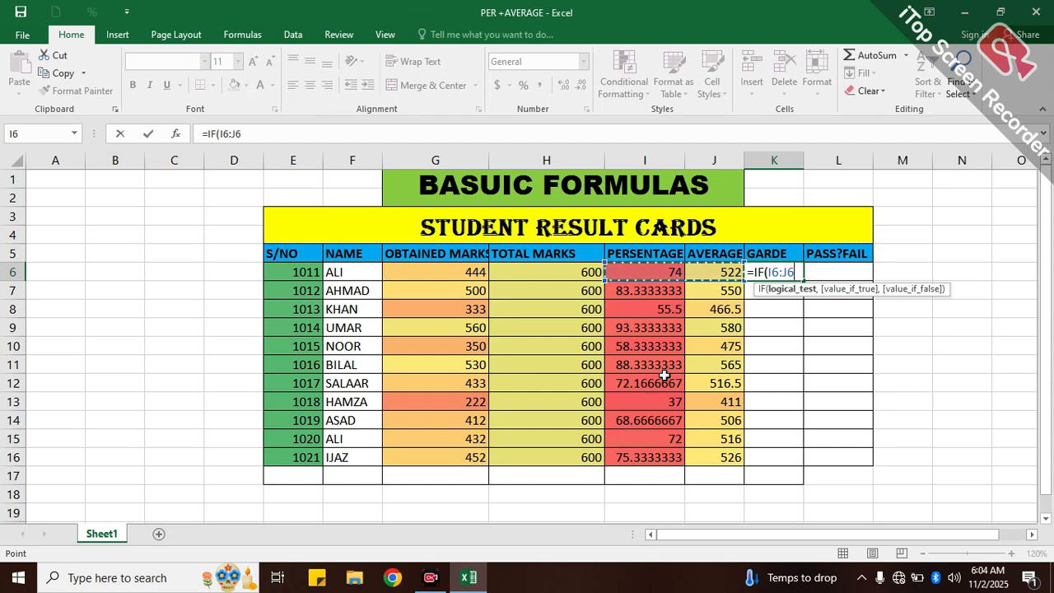
pyautogui.click(659, 280)
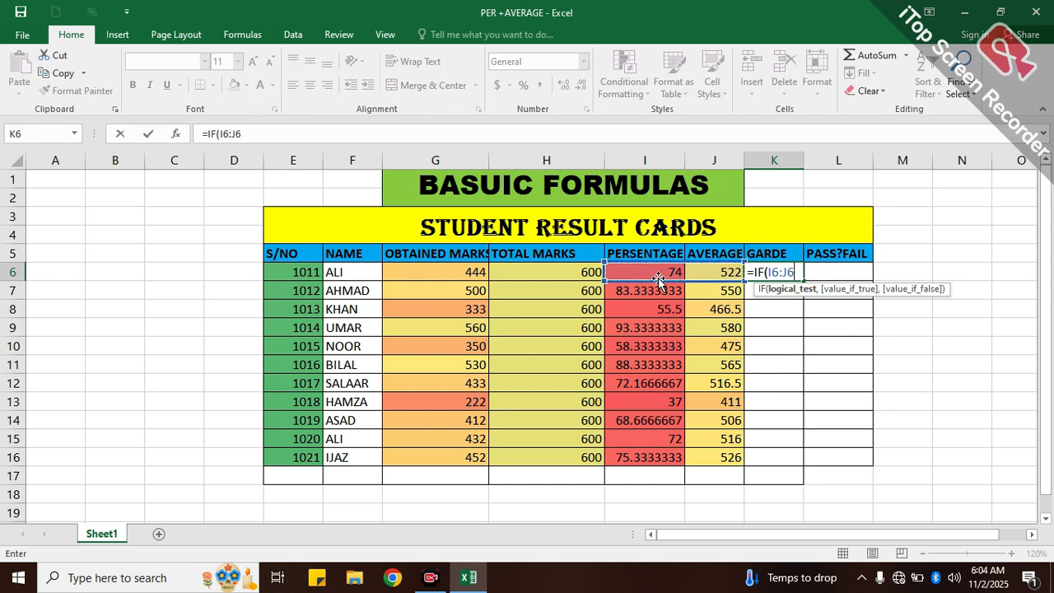
pyautogui.click(865, 338)
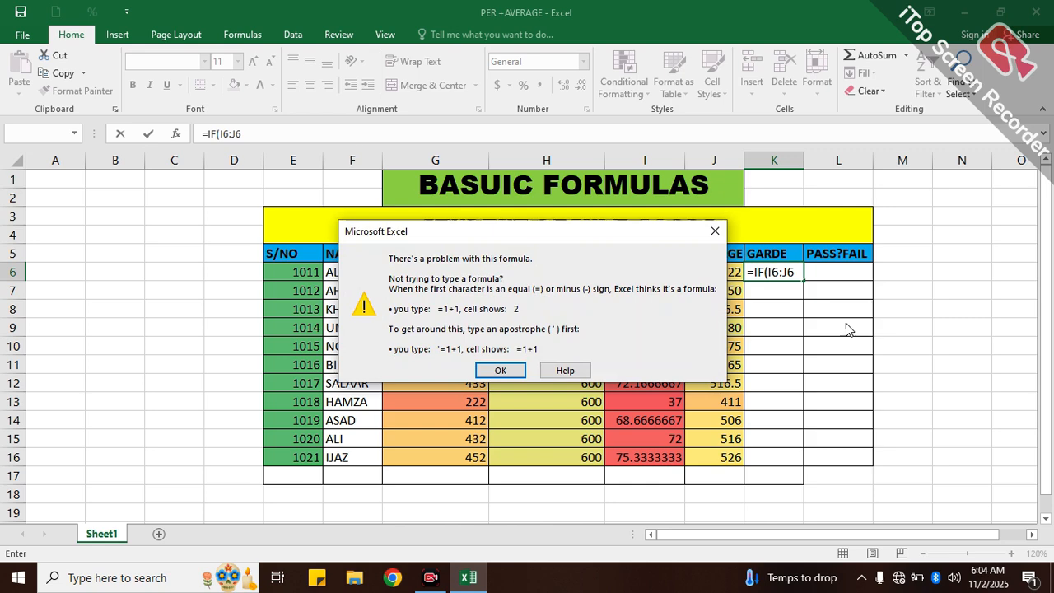
pyautogui.click(714, 230)
pyautogui.click(795, 272)
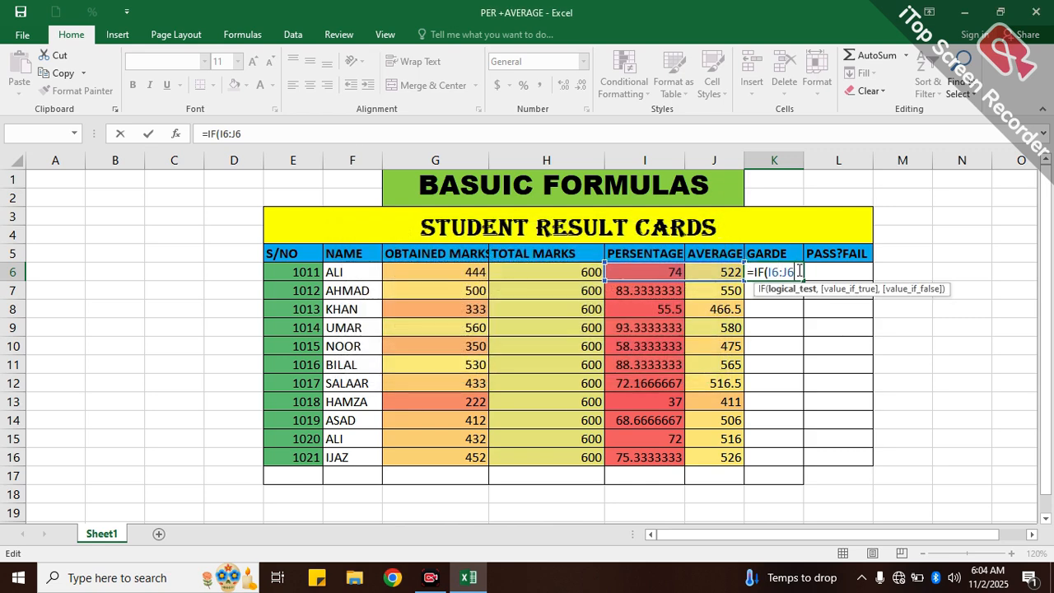
pyautogui.press('BackSpace')
pyautogui.press('BackSpace')
pyautogui.press('BackSpace')
pyautogui.press('BackSpace')
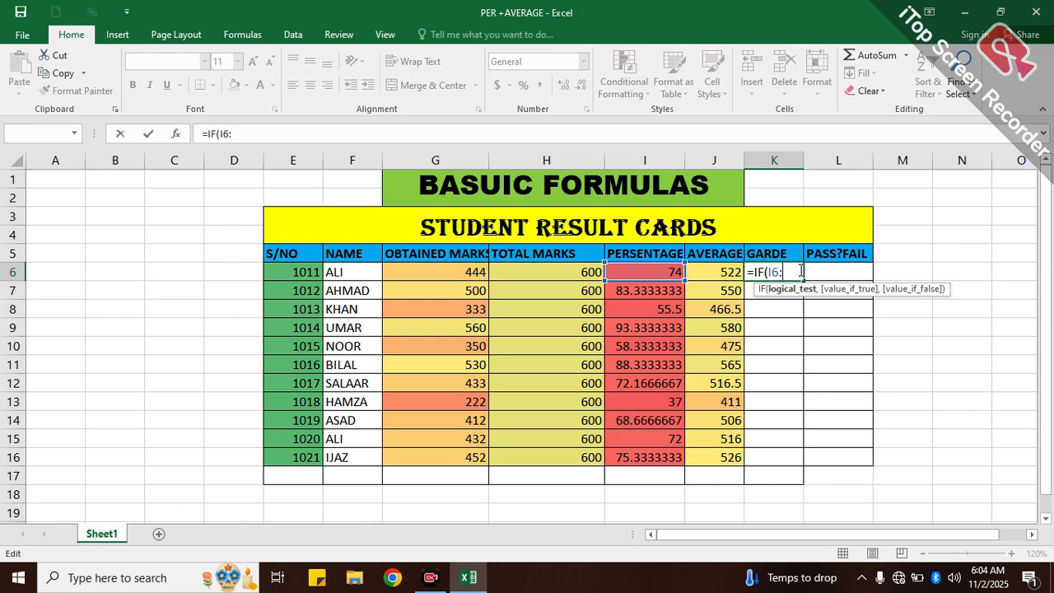
pyautogui.press('BackSpace')
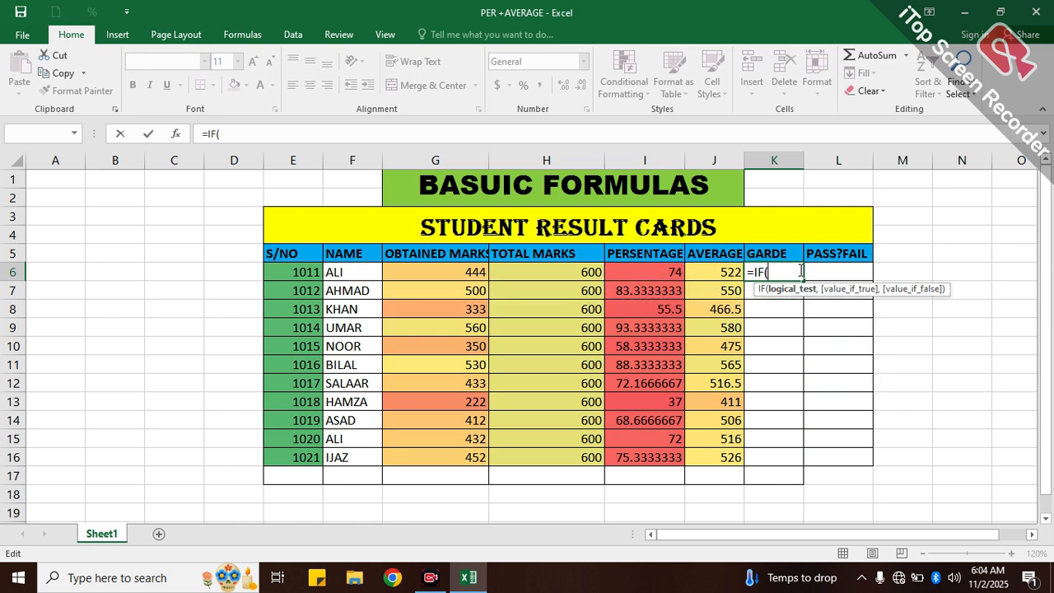
# - Add the first condition to the K6 formula so that I6>=90 returns "A"
pyautogui.click(641, 270)
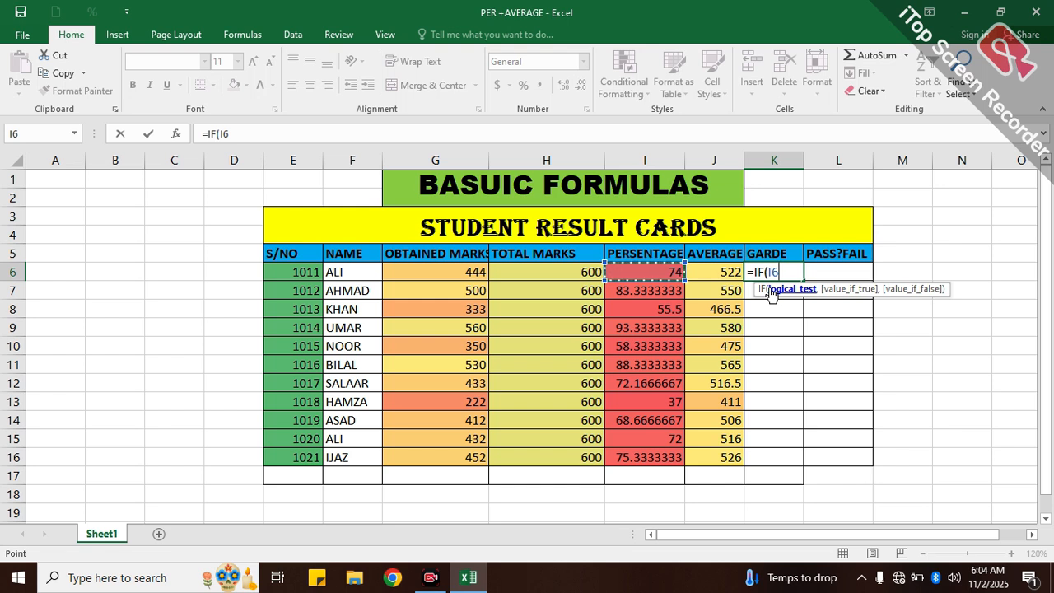
pyautogui.write('>=')
pyautogui.write('90')
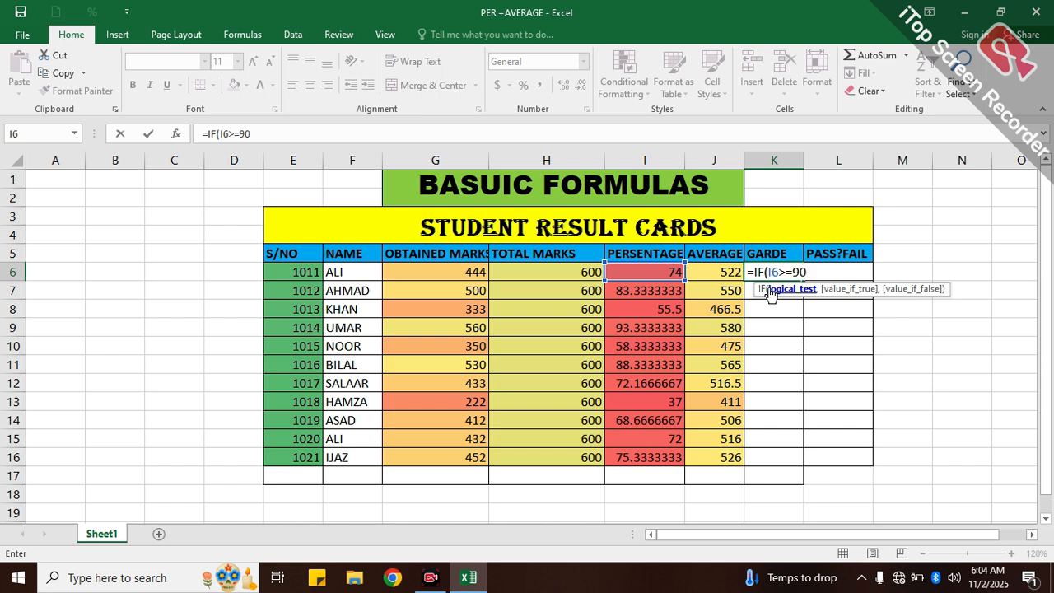
pyautogui.write(',')
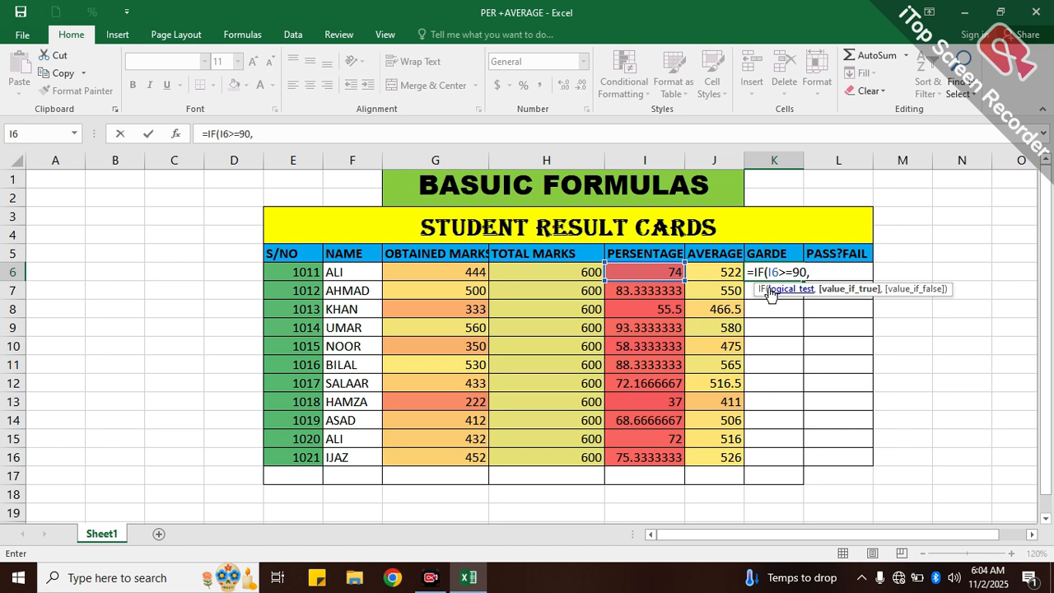
pyautogui.write('"A')
pyautogui.write('",')
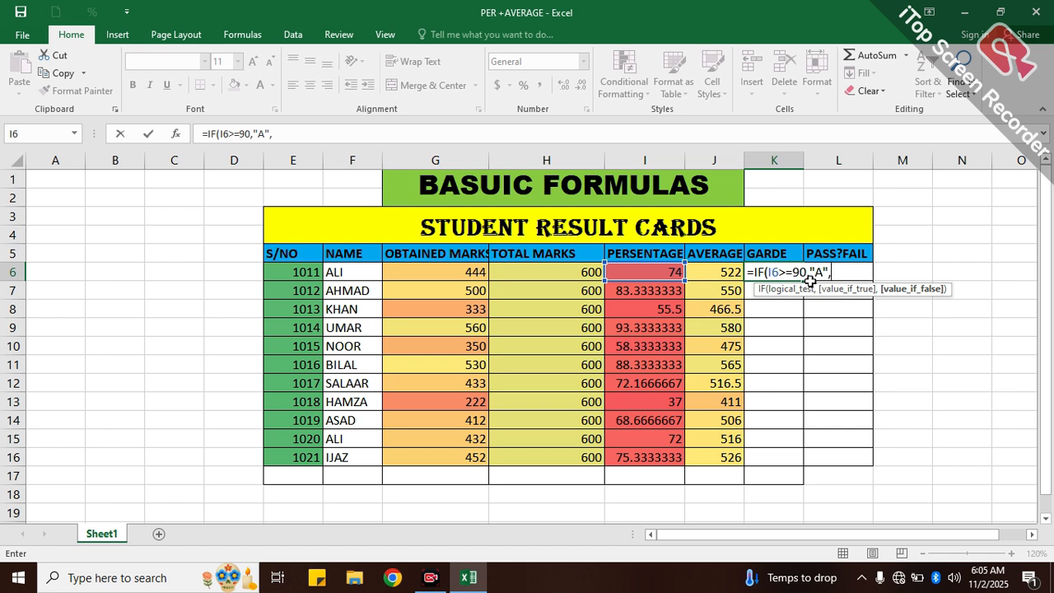
# - Nest a second IF in the K6 formula so that I6>=70 returns "B"
pyautogui.write('IF')
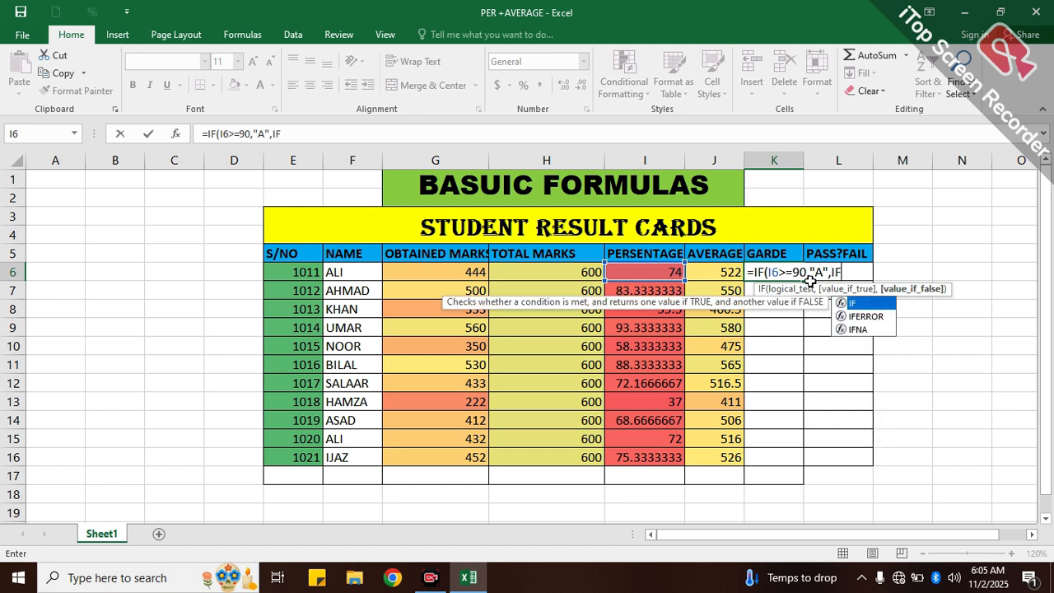
pyautogui.write('(')
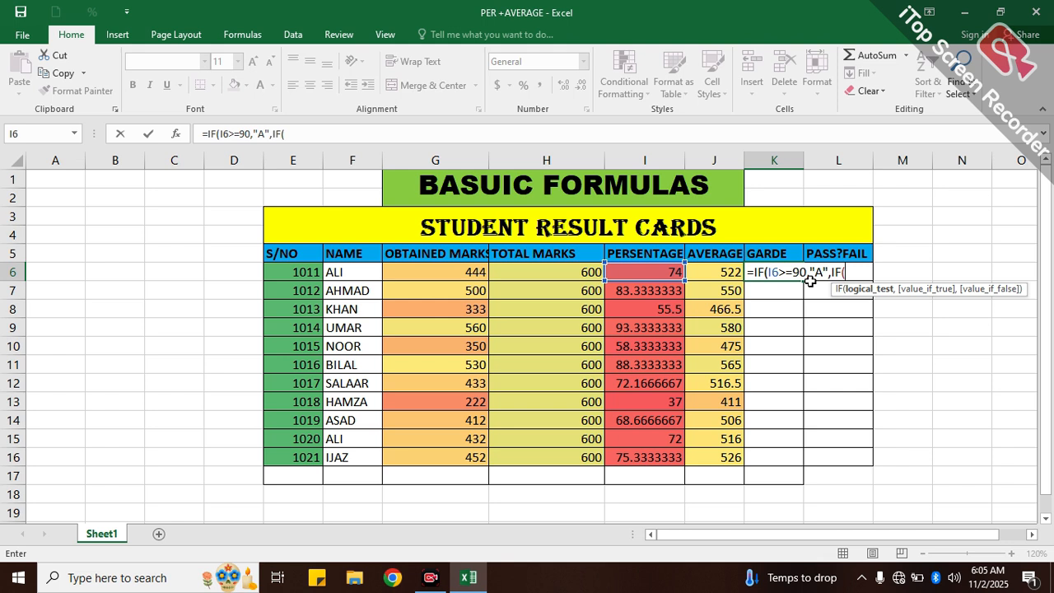
pyautogui.click(663, 275)
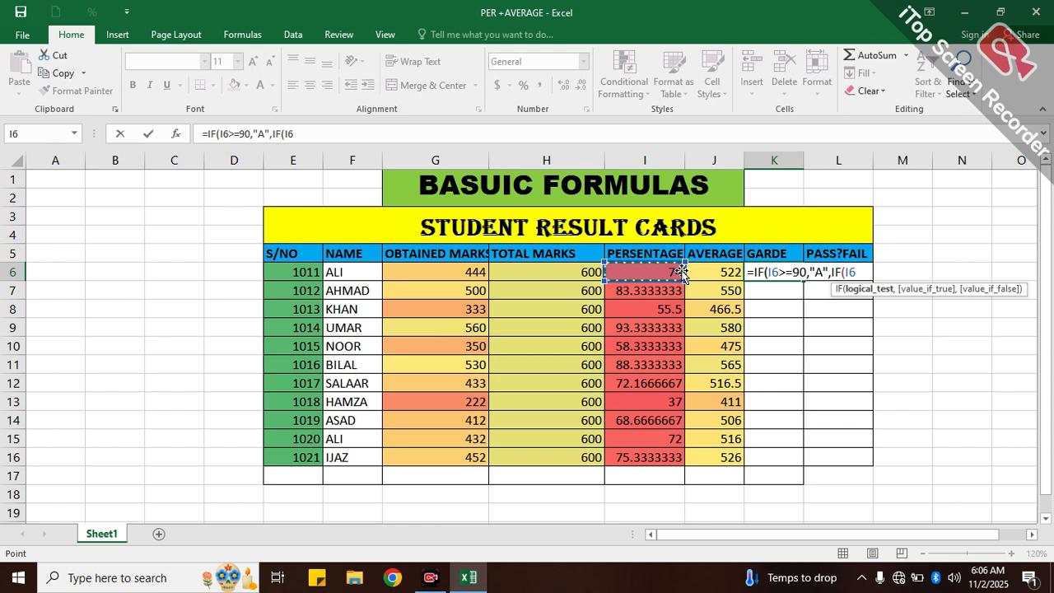
pyautogui.write('>=70')
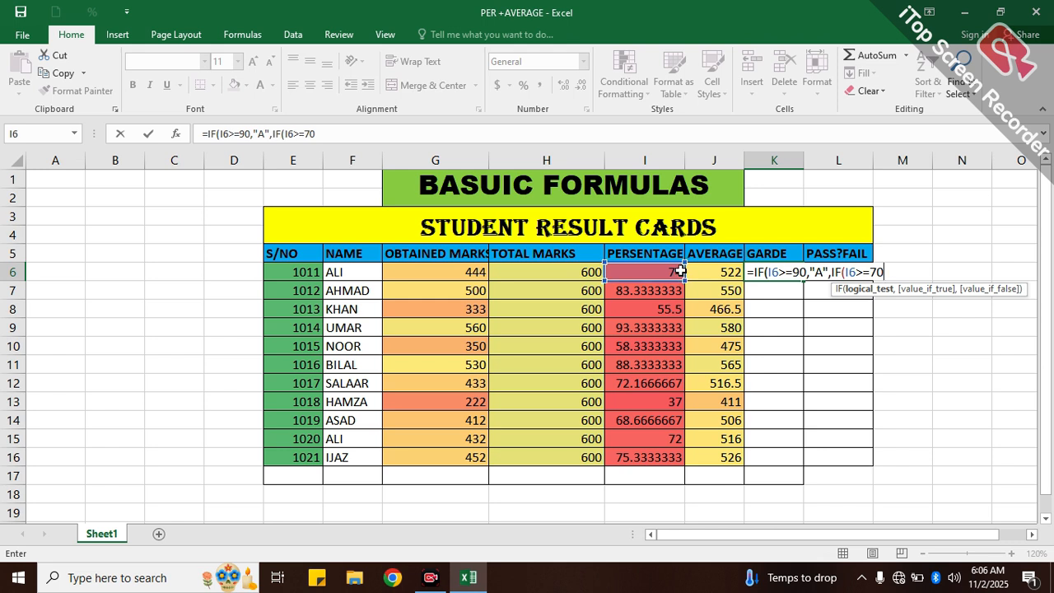
pyautogui.write(',')
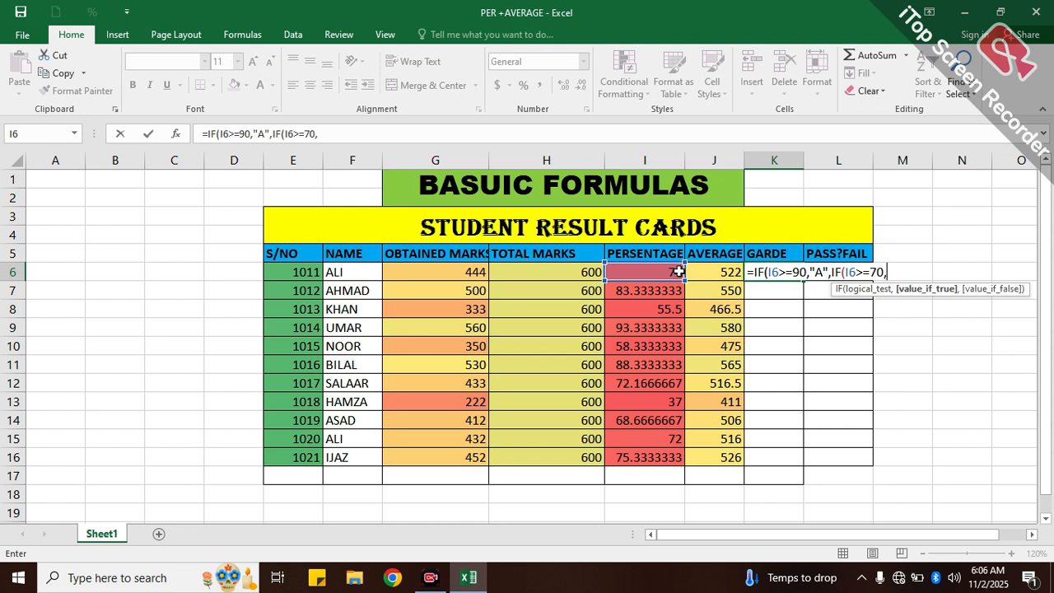
pyautogui.write('"B",')
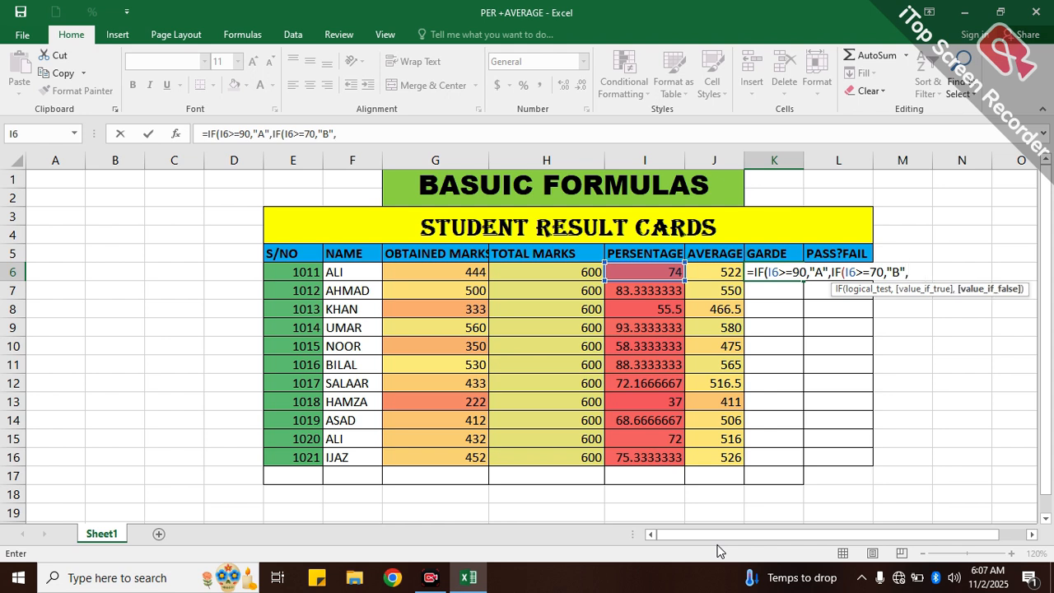
pyautogui.write('IF')
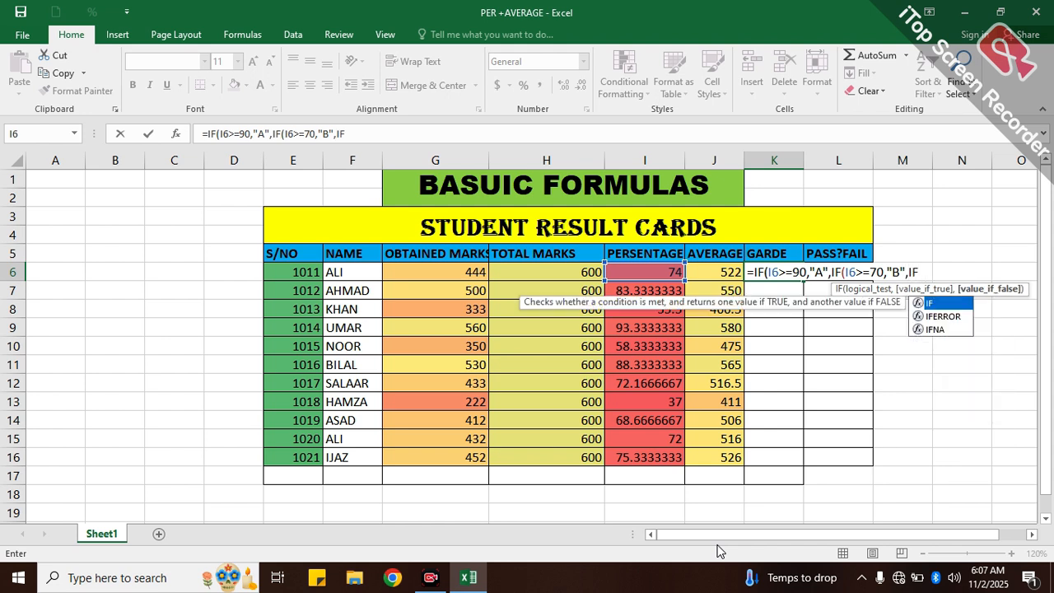
pyautogui.write('(')
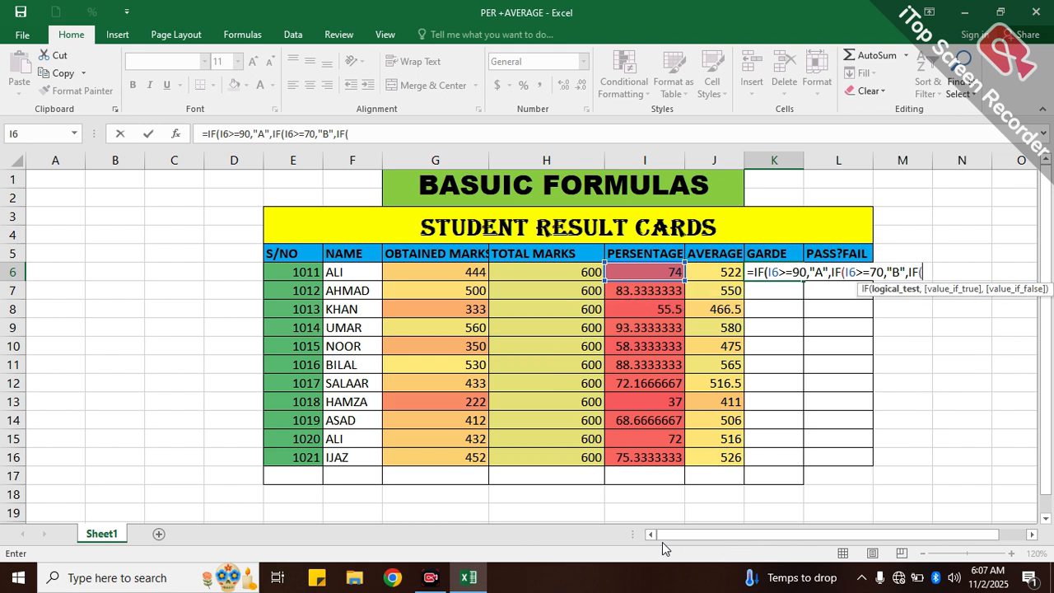
# - Nest a third IF in the K6 formula so that I6>=60 returns "C"
pyautogui.click(632, 271)
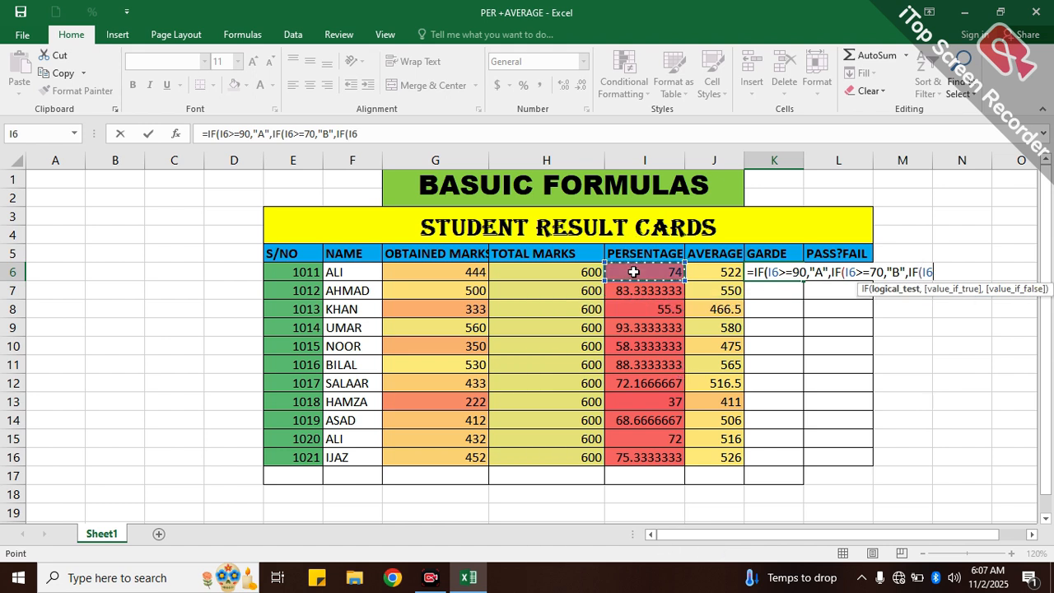
pyautogui.write('>')
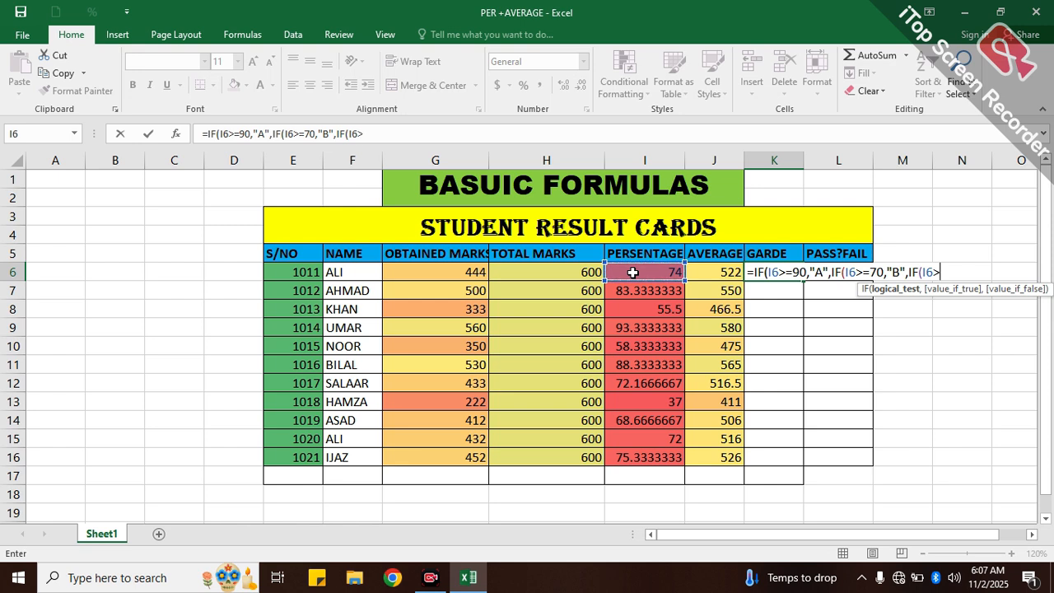
pyautogui.write('=')
pyautogui.write('60')
pyautogui.write(',')
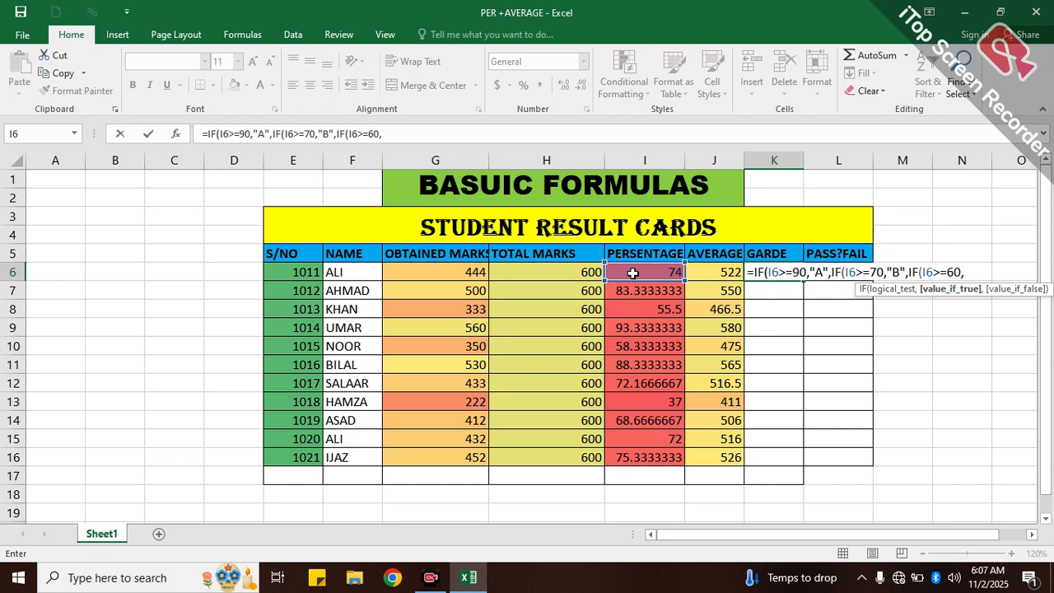
pyautogui.write('"')
pyautogui.write('C",')
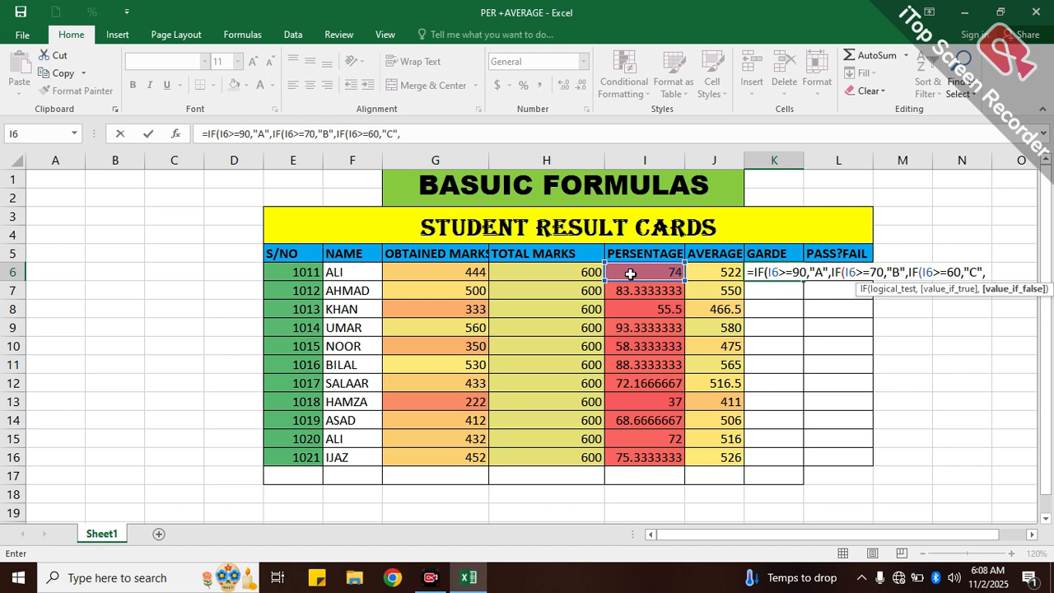
pyautogui.write('IF')
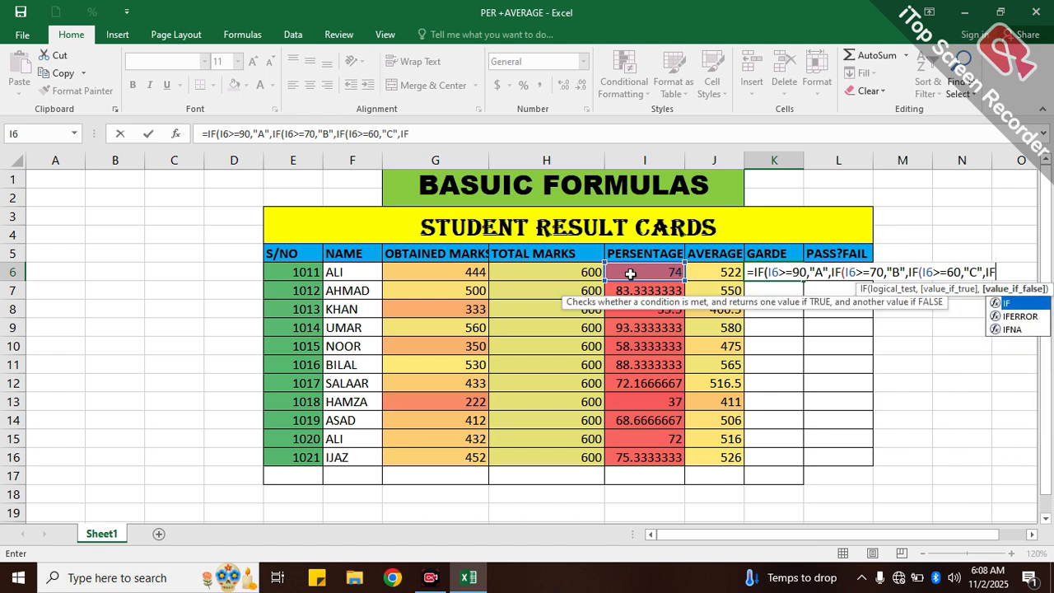
pyautogui.write('(')
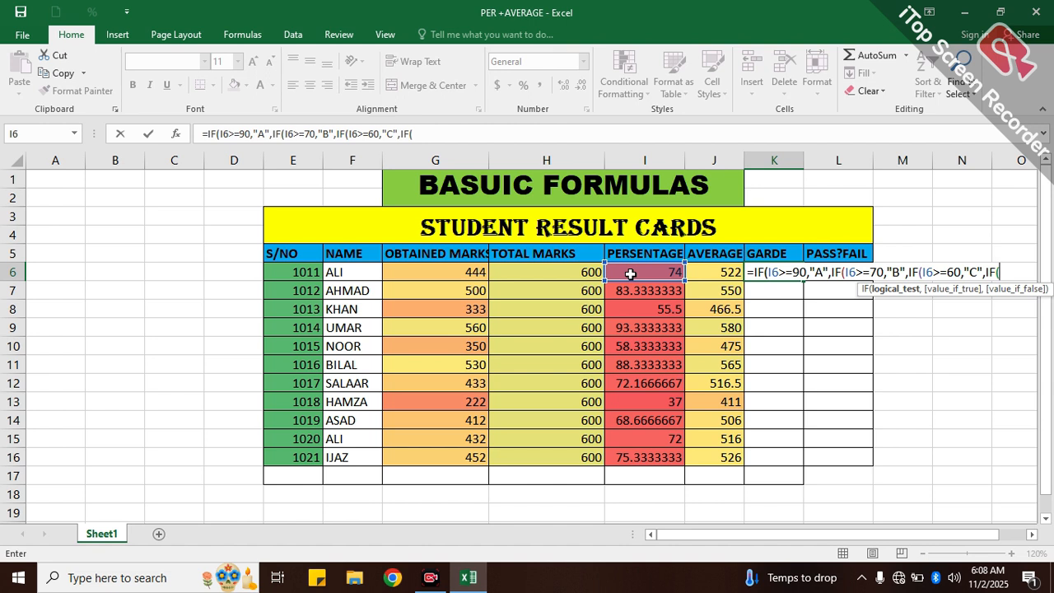
# - Nest a fourth IF in the K6 formula that tests whether I6>=40
pyautogui.click(629, 273)
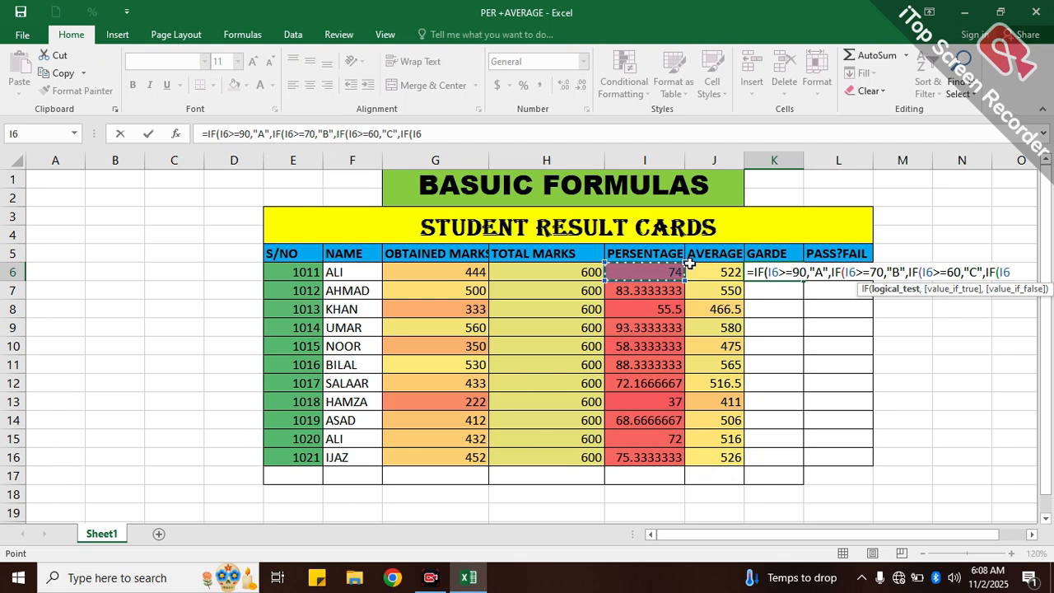
pyautogui.write('>-')
pyautogui.press('BackSpace')
pyautogui.write('=5')
pyautogui.press('BackSpace')
pyautogui.write('40')
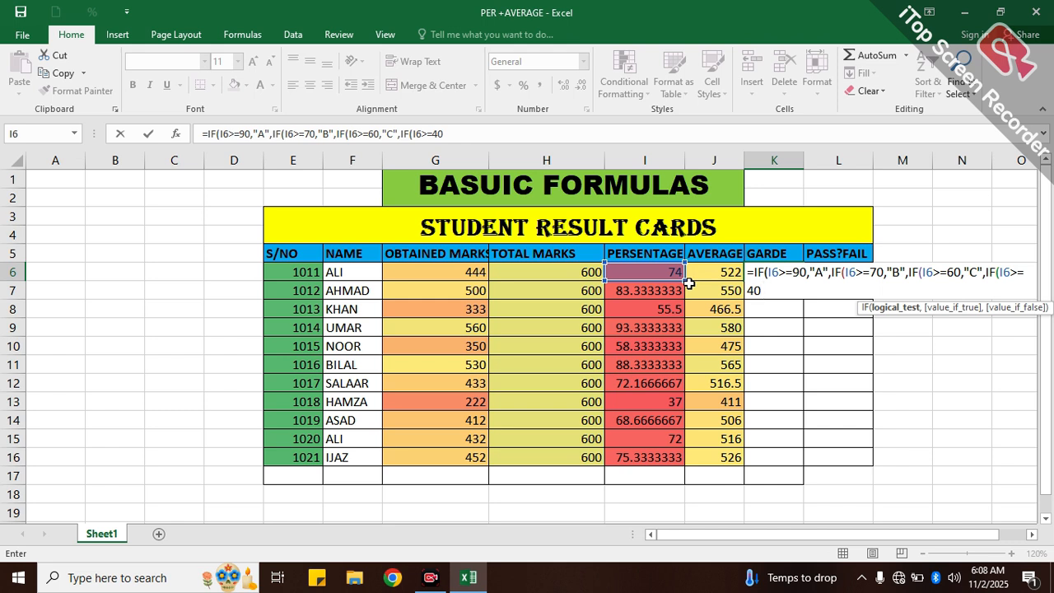
# - Make the fourth IF in the K6 formula return "D" when its test is true
pyautogui.write('.')
pyautogui.press('BackSpace')
pyautogui.write(',')
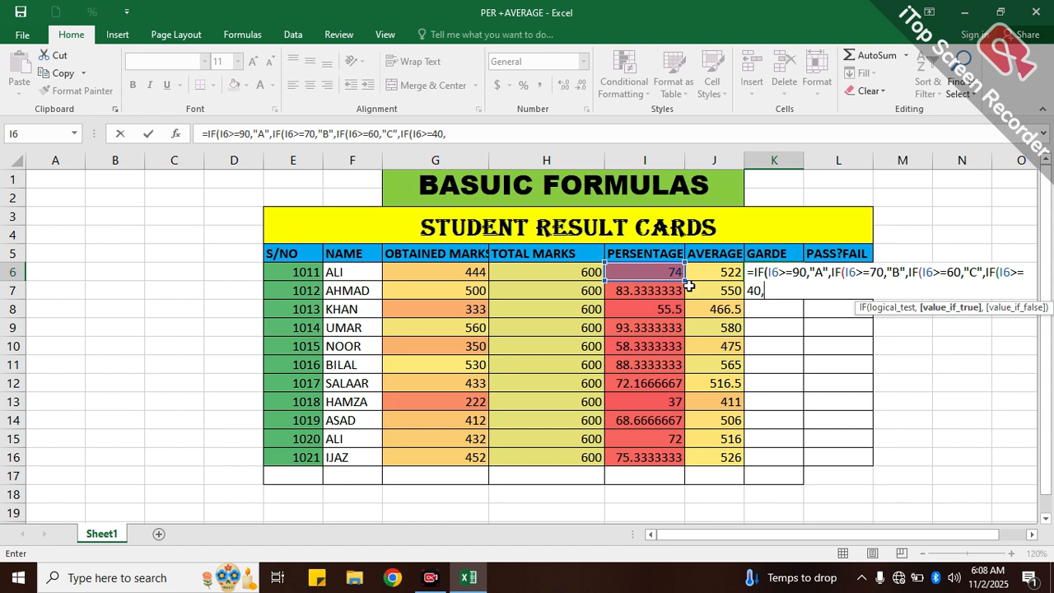
pyautogui.write('"D')
# - Complete the K6 formula with four closing brackets and an empty last value, and fill it down through K16
pyautogui.write('",')
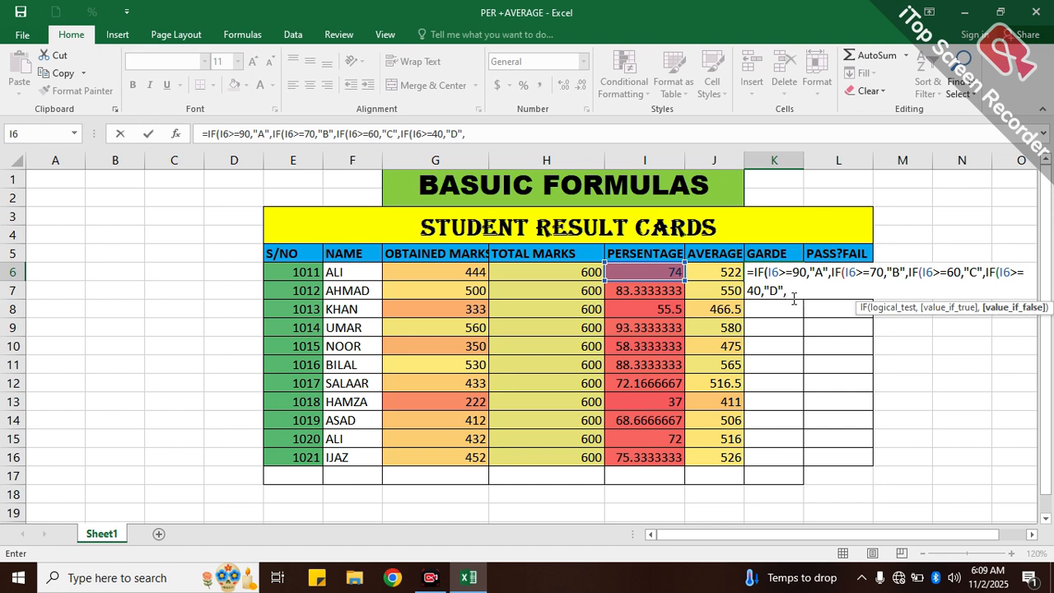
pyautogui.write(')')
pyautogui.write('9')
pyautogui.press('BackSpace')
pyautogui.write('0')
pyautogui.press('BackSpace')
pyautogui.write(')')
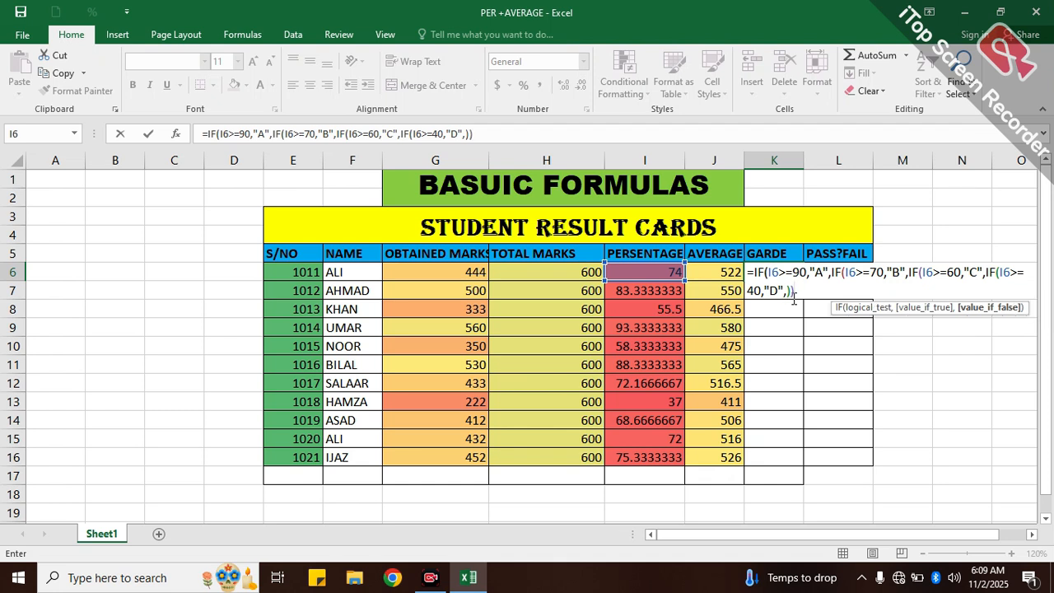
pyautogui.write('))')
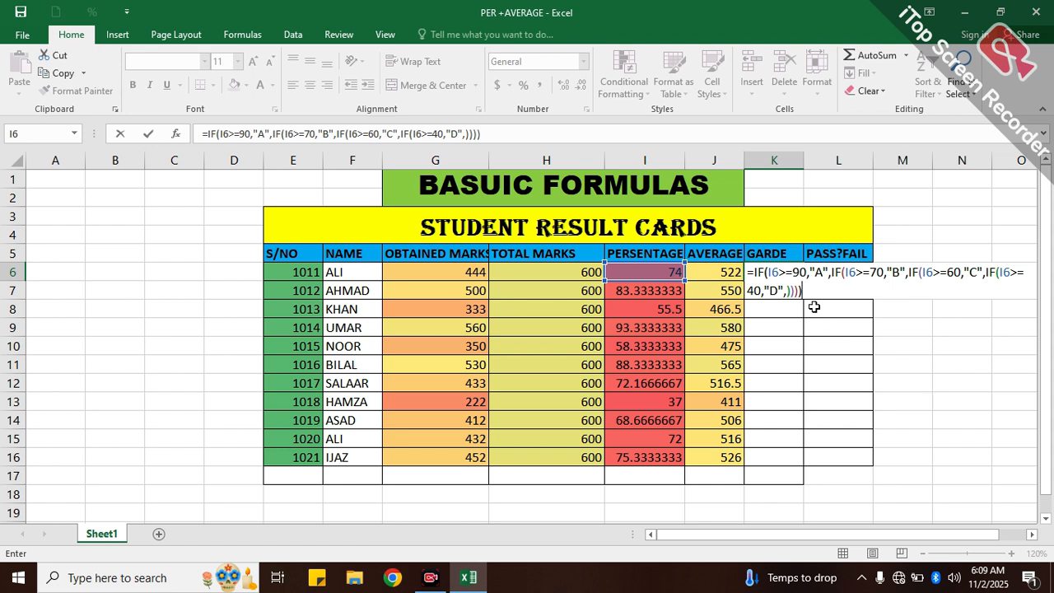
pyautogui.press('Return')
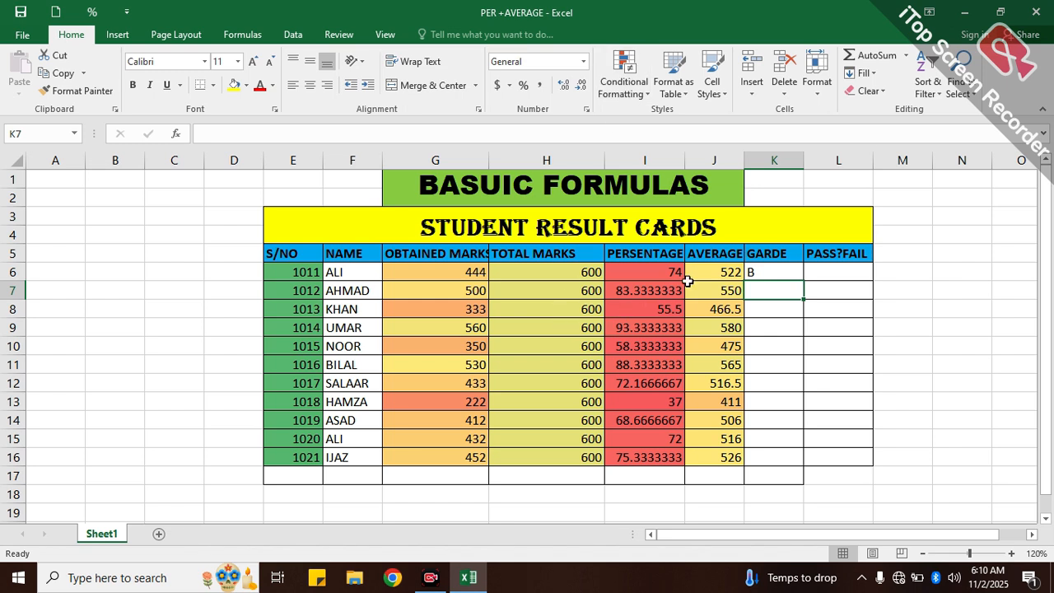
pyautogui.click(756, 270)
pyautogui.moveTo(802, 278); pyautogui.dragTo(803, 466)
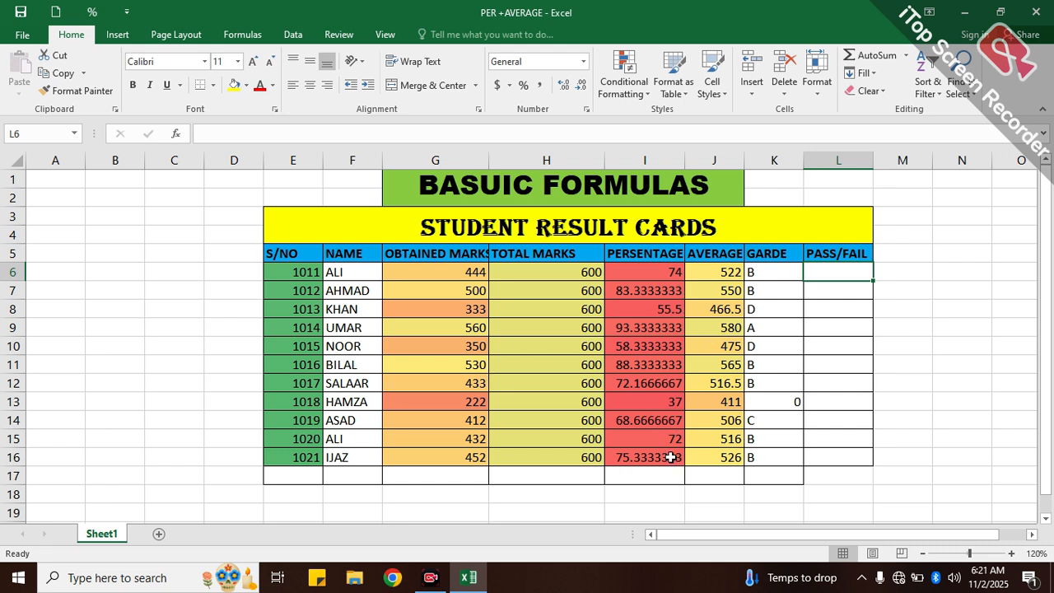
# - Set the obtained marks in cell G11 to 150
pyautogui.click(473, 365)
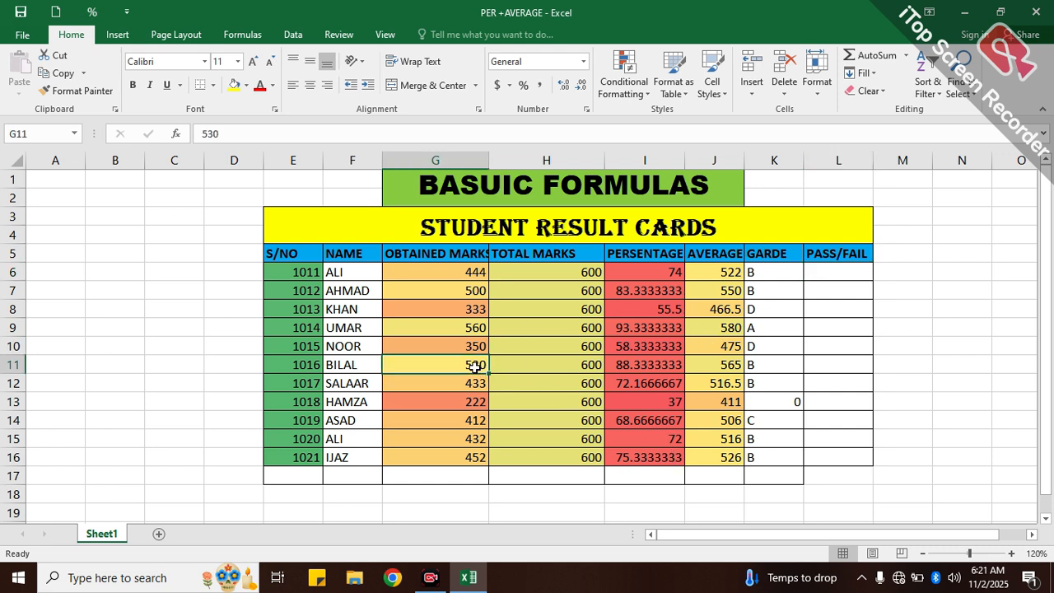
pyautogui.write('1')
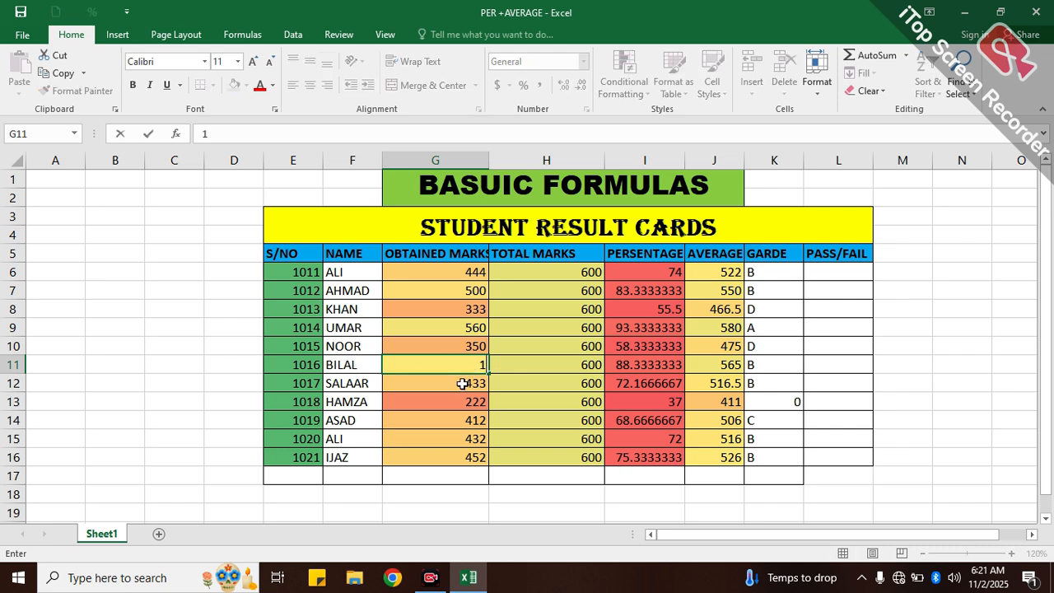
pyautogui.write('50')
pyautogui.click(660, 359)
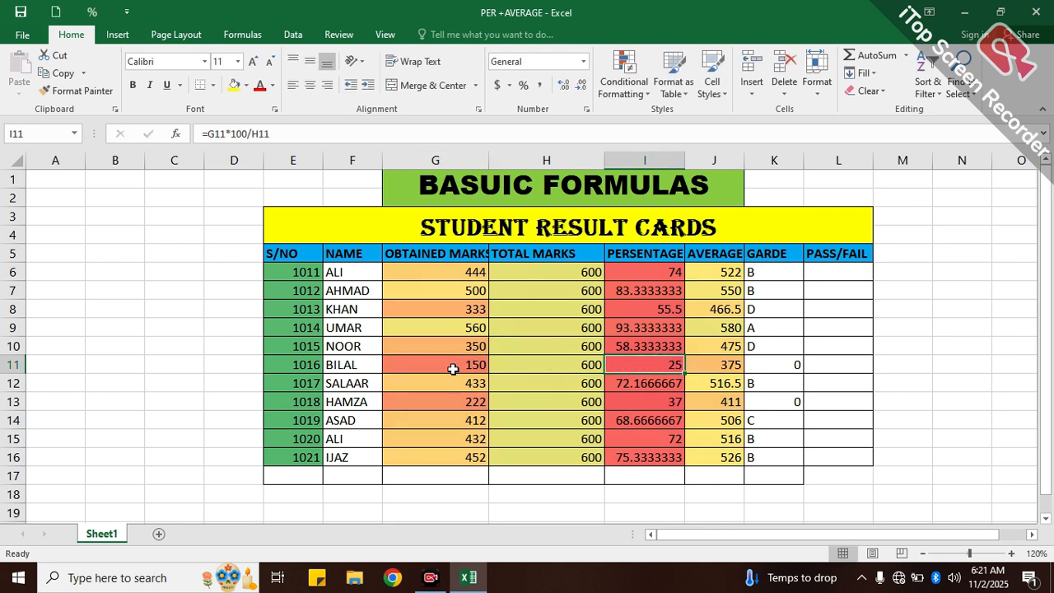
# - Set the obtained marks in cell G9 to 211
pyautogui.click(465, 350)
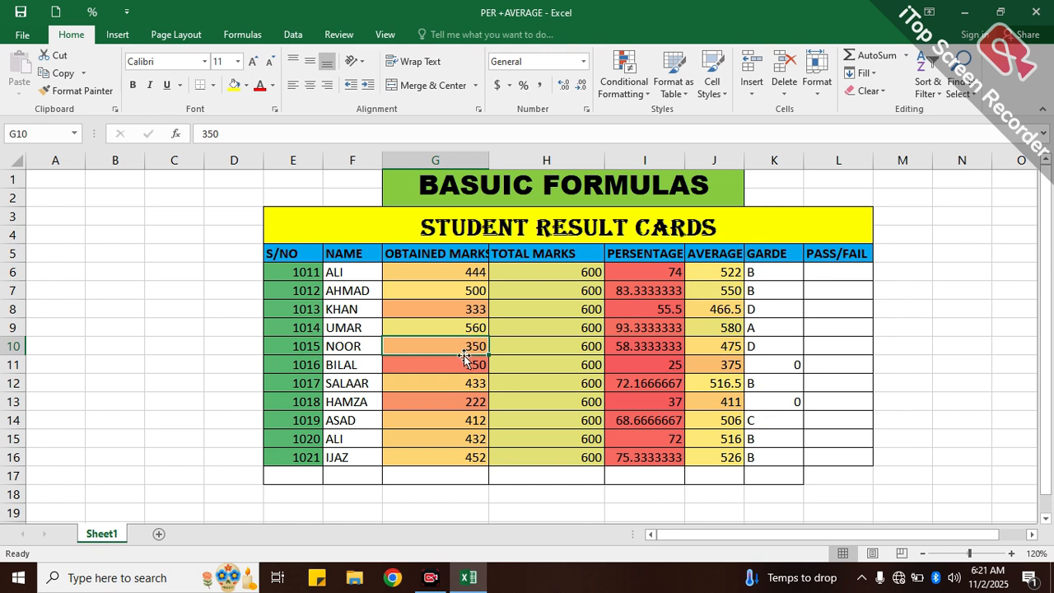
pyautogui.click(475, 329)
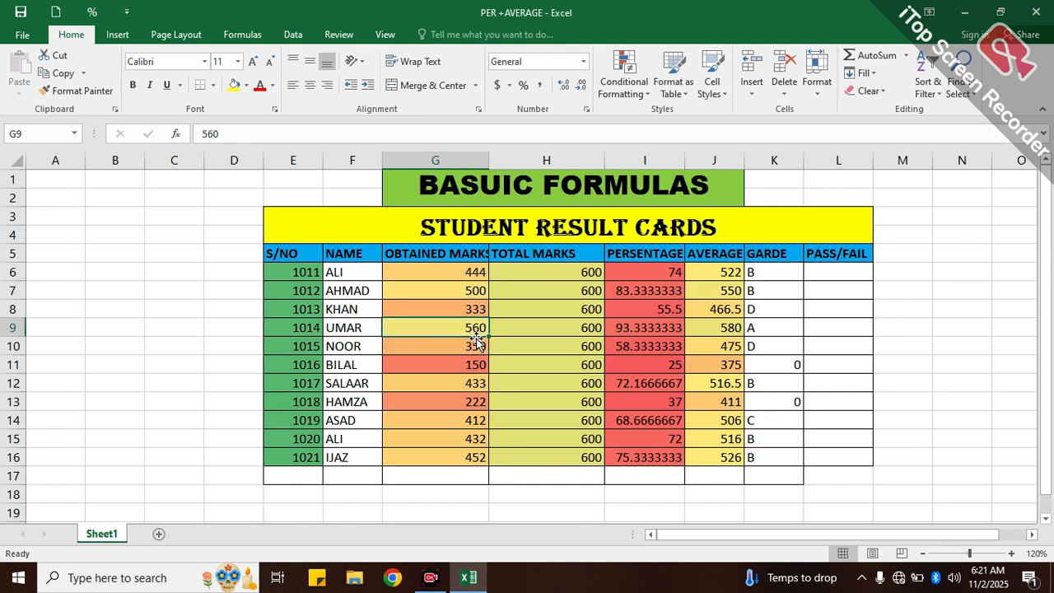
pyautogui.write('2')
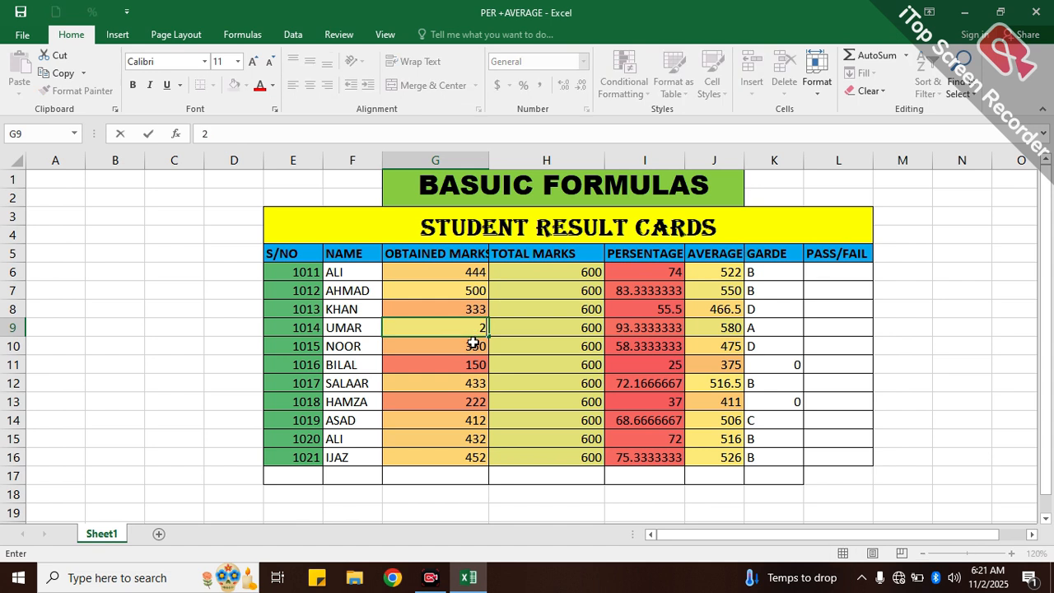
pyautogui.write('11')
pyautogui.click(748, 310)
# - Begin an IF formula in cell L6, the first student's cell under the PASS/FAIL header
pyautogui.click(819, 286)
pyautogui.click(824, 274)
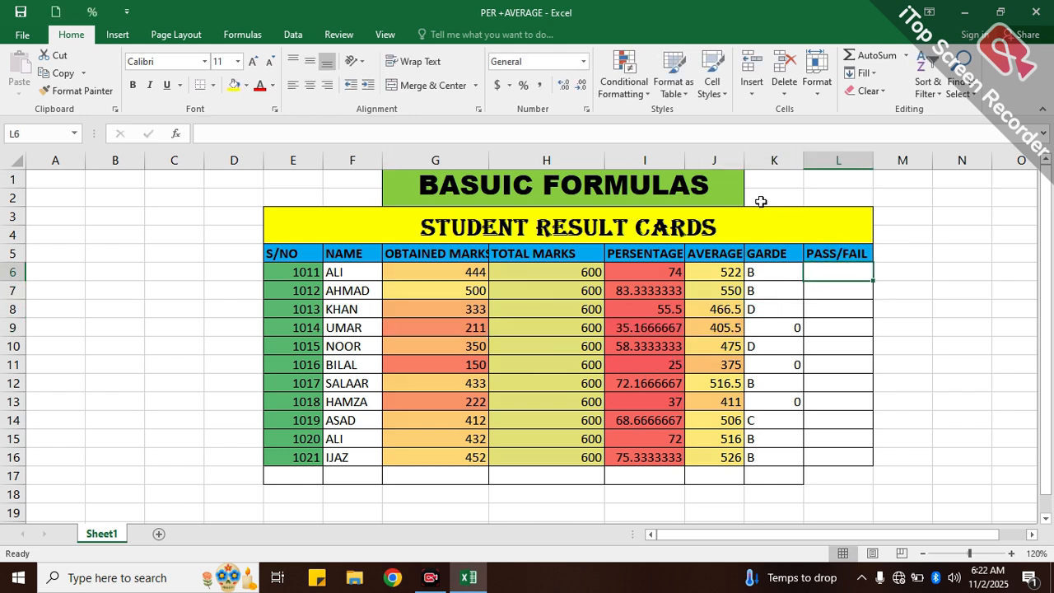
pyautogui.write('=')
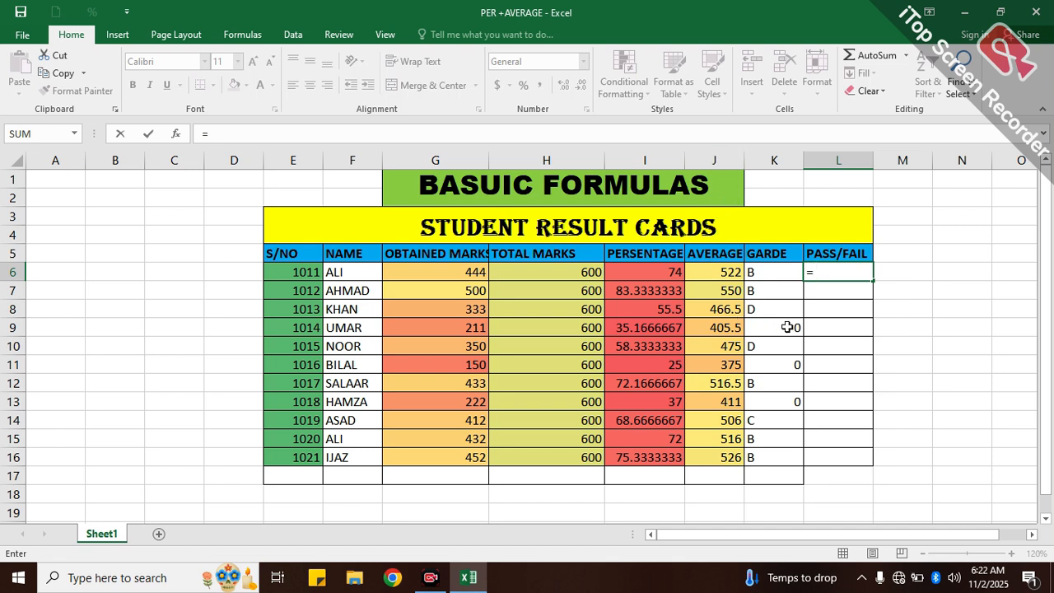
pyautogui.write('IF')
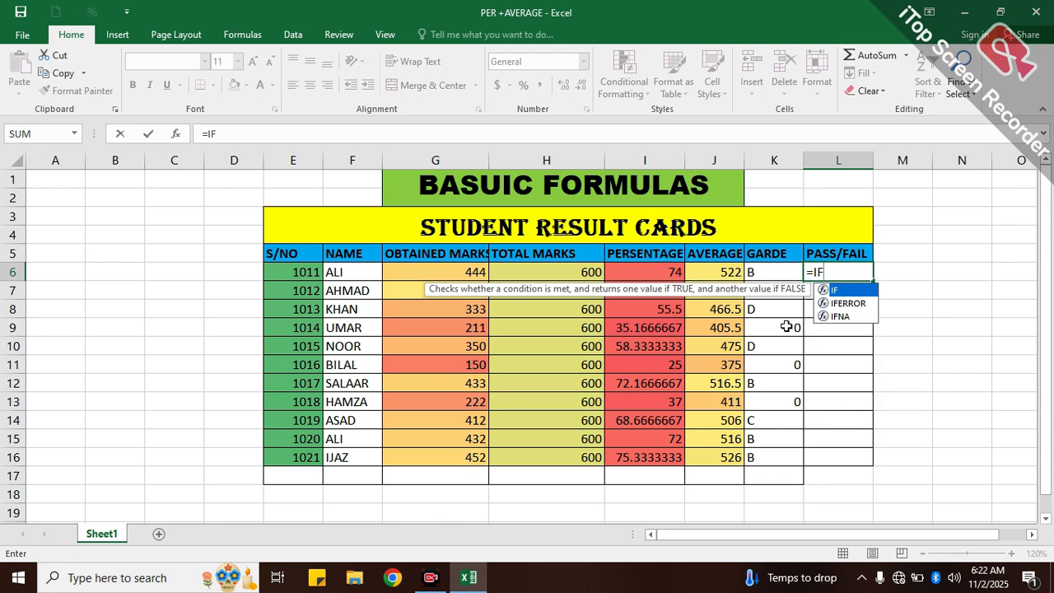
pyautogui.write('(')
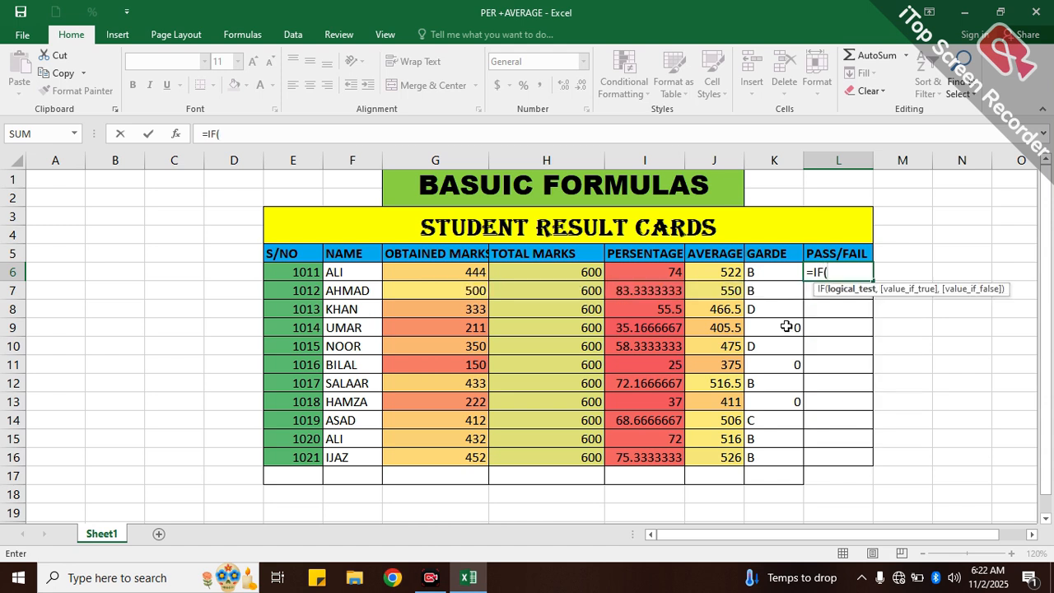
# - Add the first condition to the L6 formula so that I6>=50 returns "PASS"
pyautogui.click(654, 274)
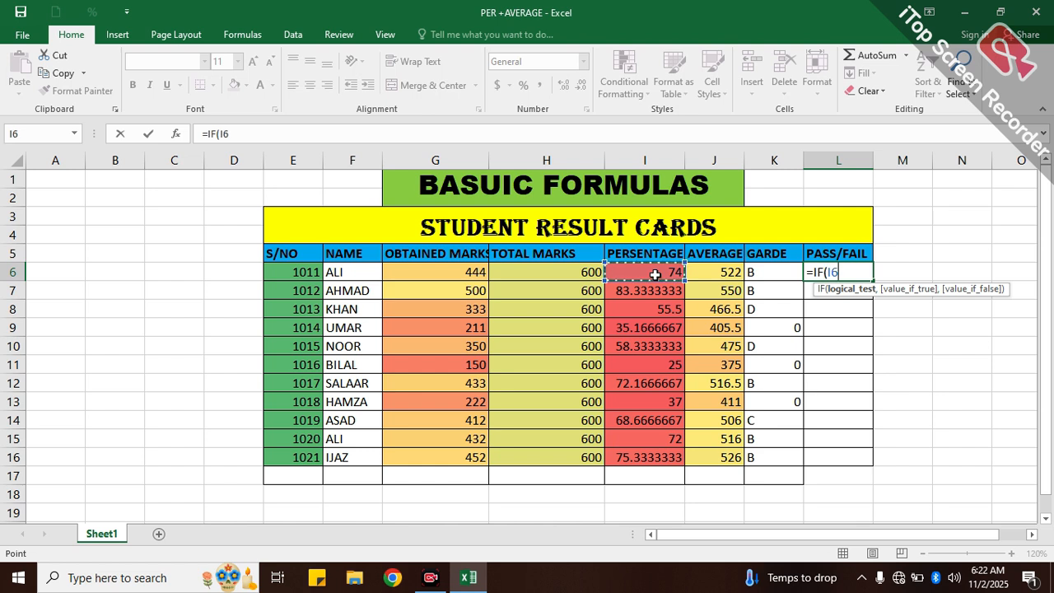
pyautogui.write('>')
pyautogui.press('BackSpace')
pyautogui.write('>')
pyautogui.write('=')
pyautogui.write('50')
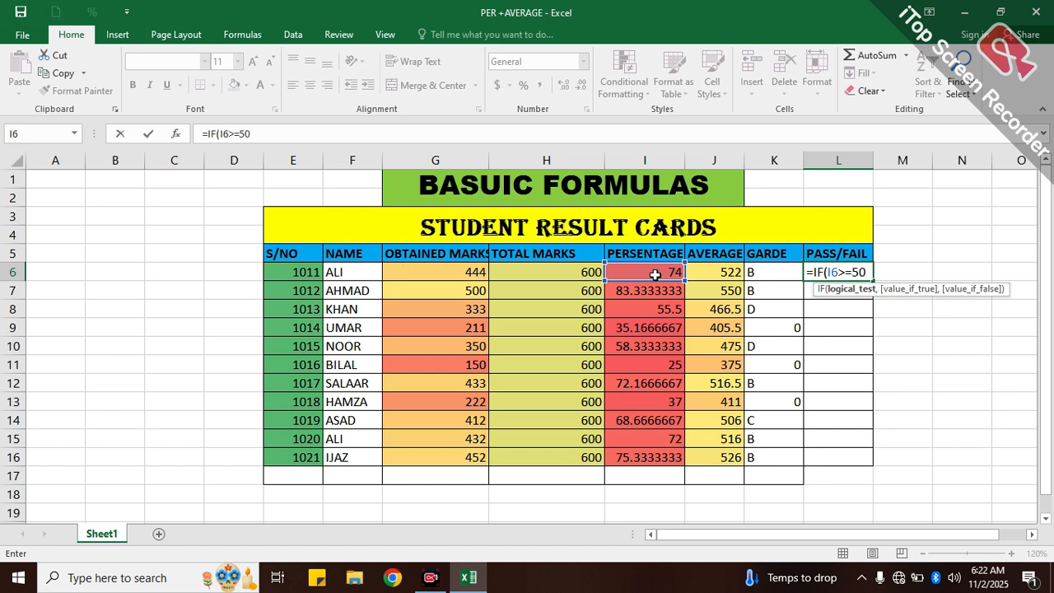
pyautogui.write(',')
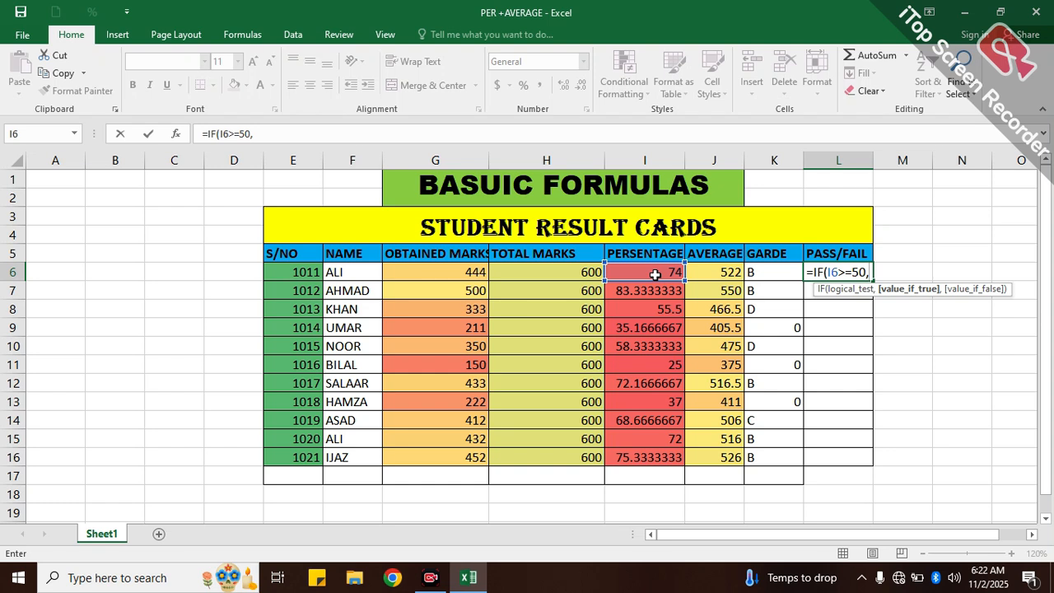
pyautogui.write('"PASS')
pyautogui.write('",')
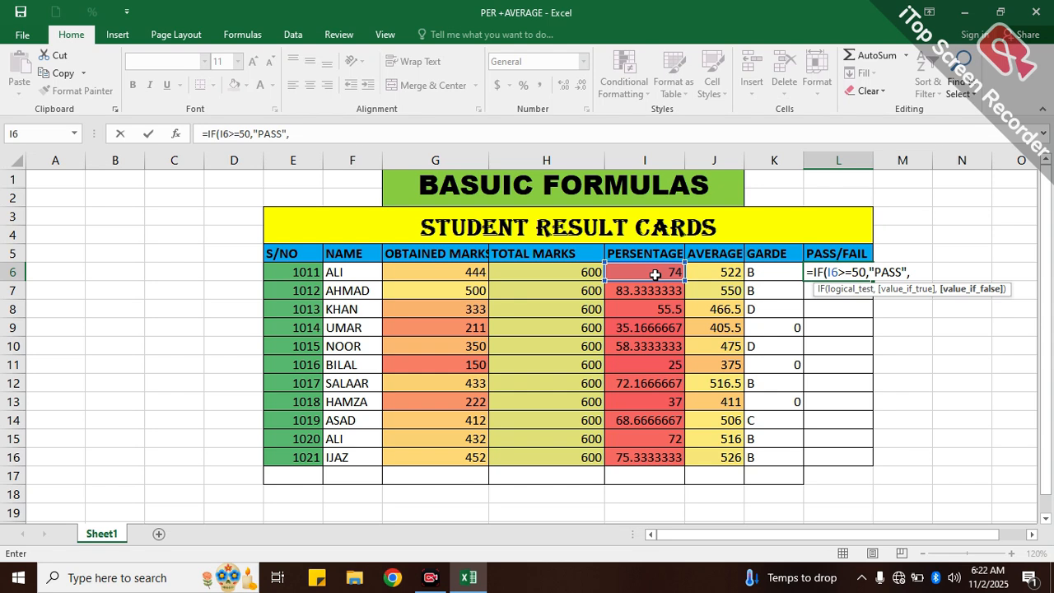
pyautogui.write('IF')
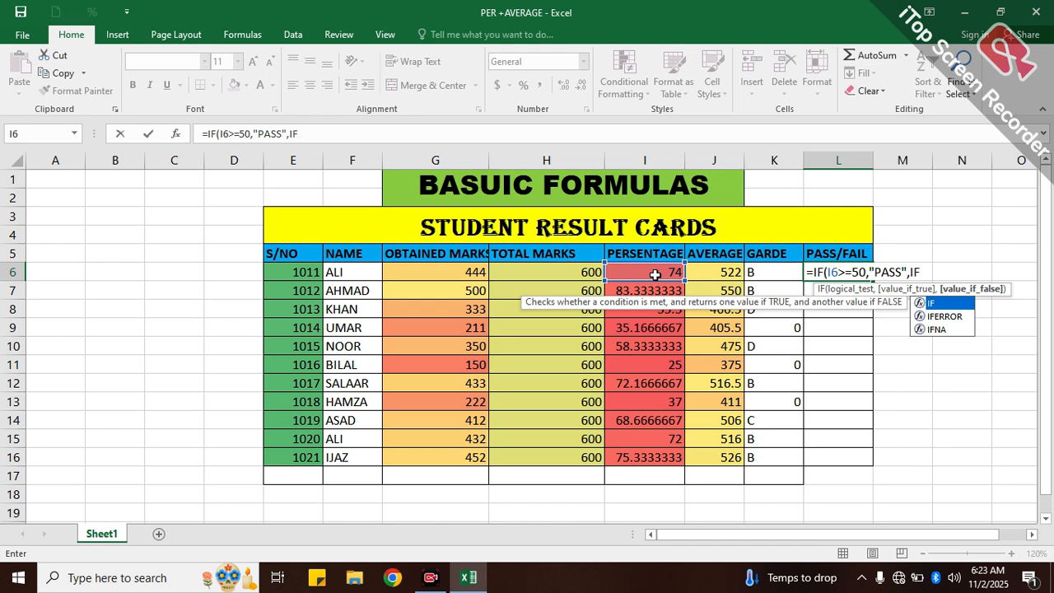
pyautogui.write('(')
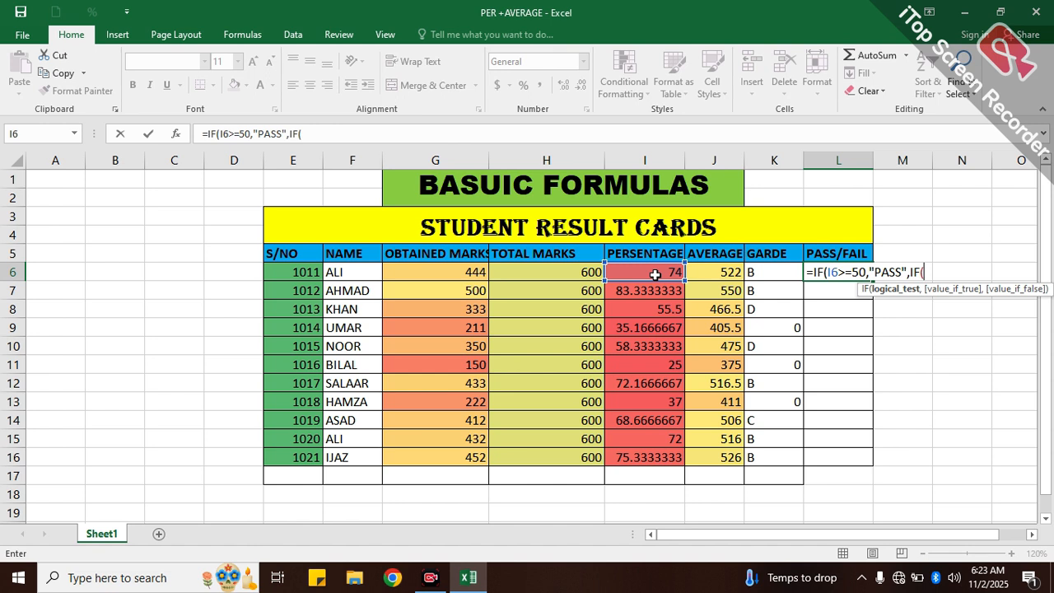
# - Nest a second IF in the L6 formula with the condition I6<50
pyautogui.click(640, 271)
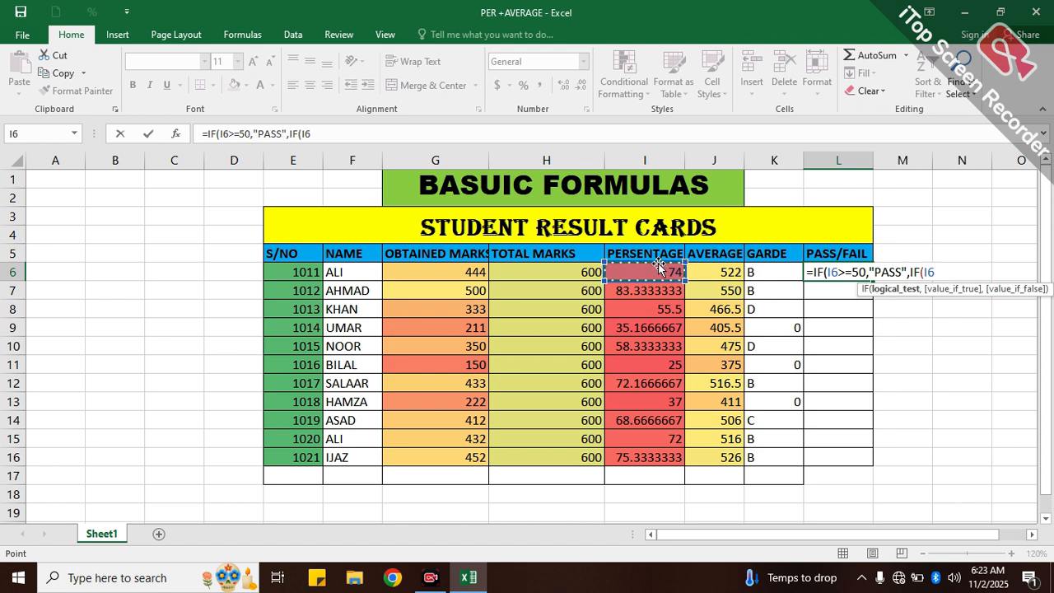
pyautogui.write(',')
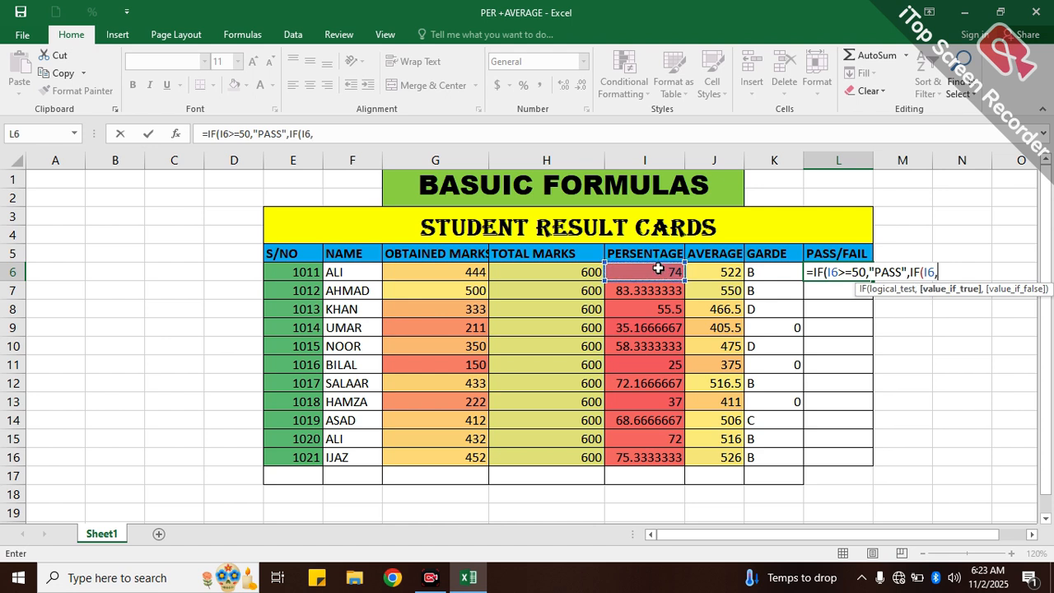
pyautogui.press('BackSpace')
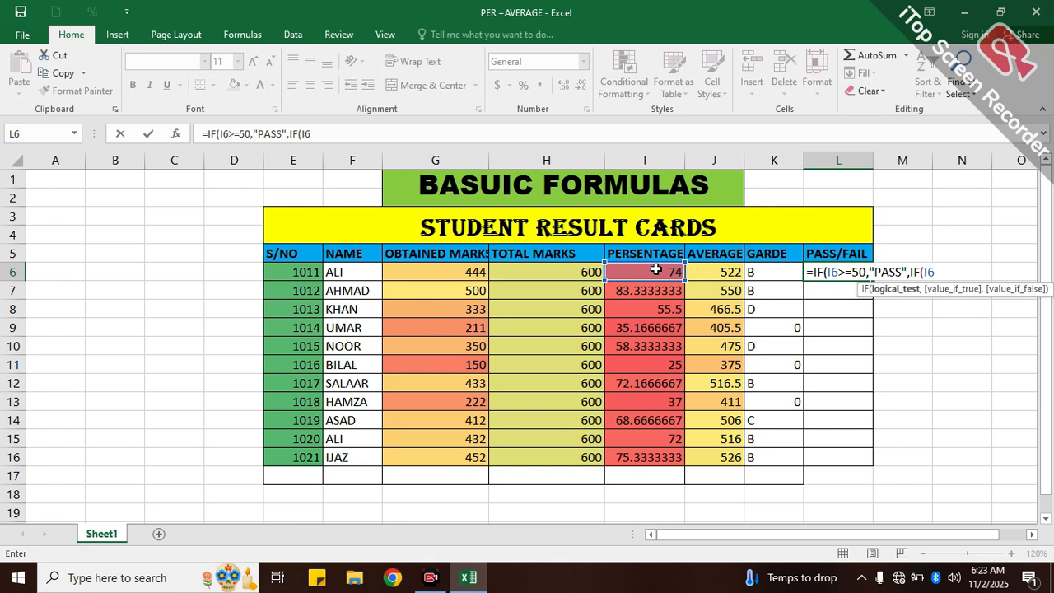
pyautogui.write('<50,')
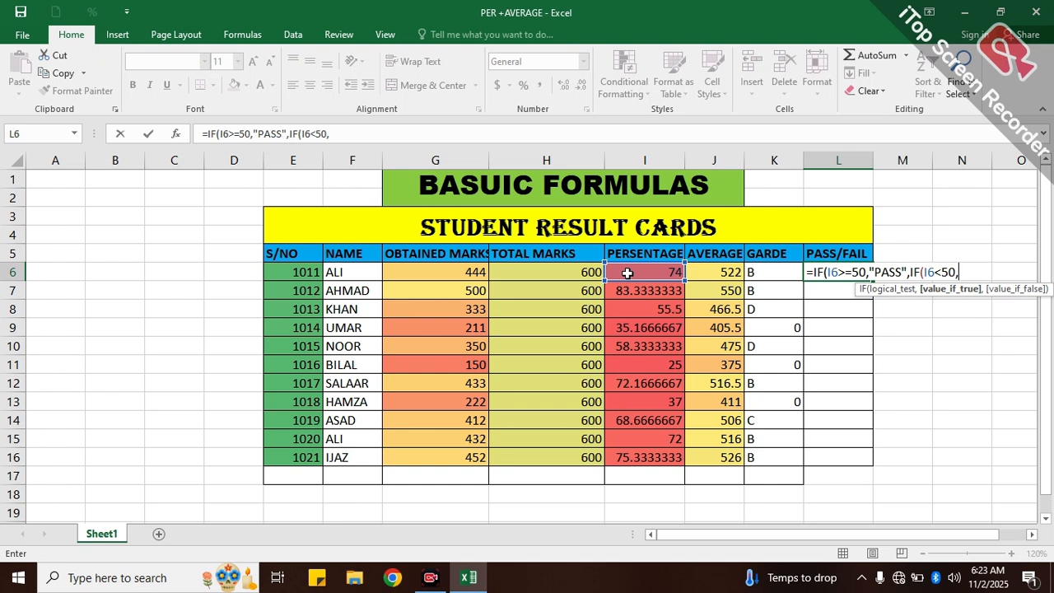
pyautogui.write('"FAIL')
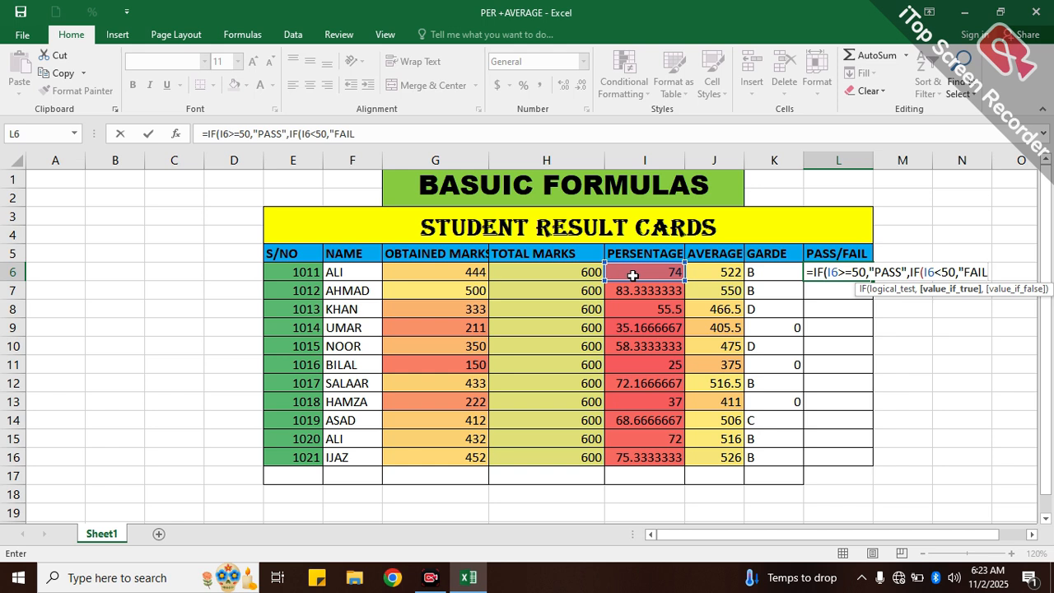
pyautogui.write('"')
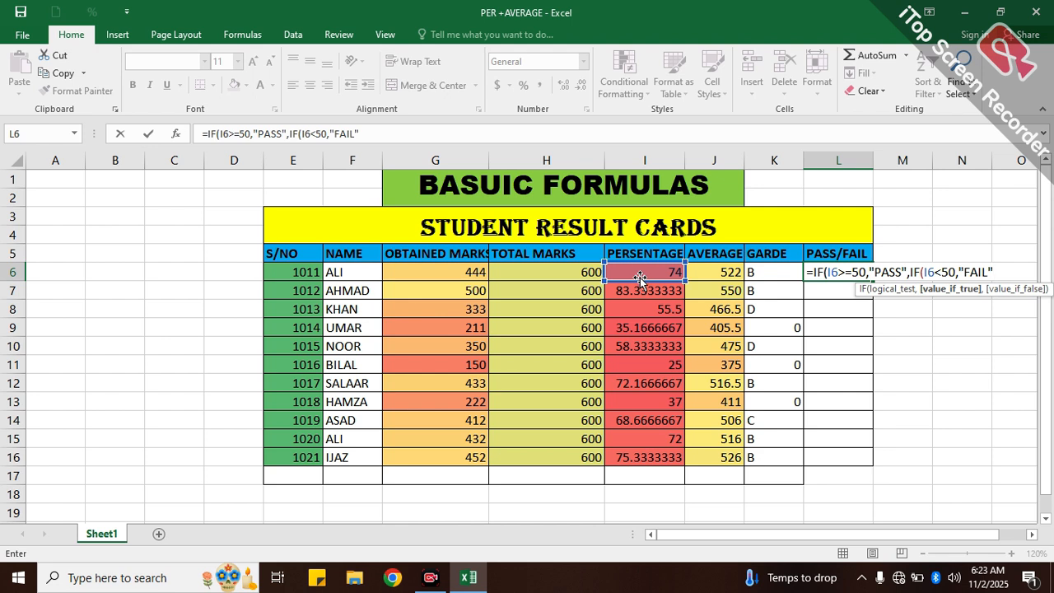
pyautogui.write('))')
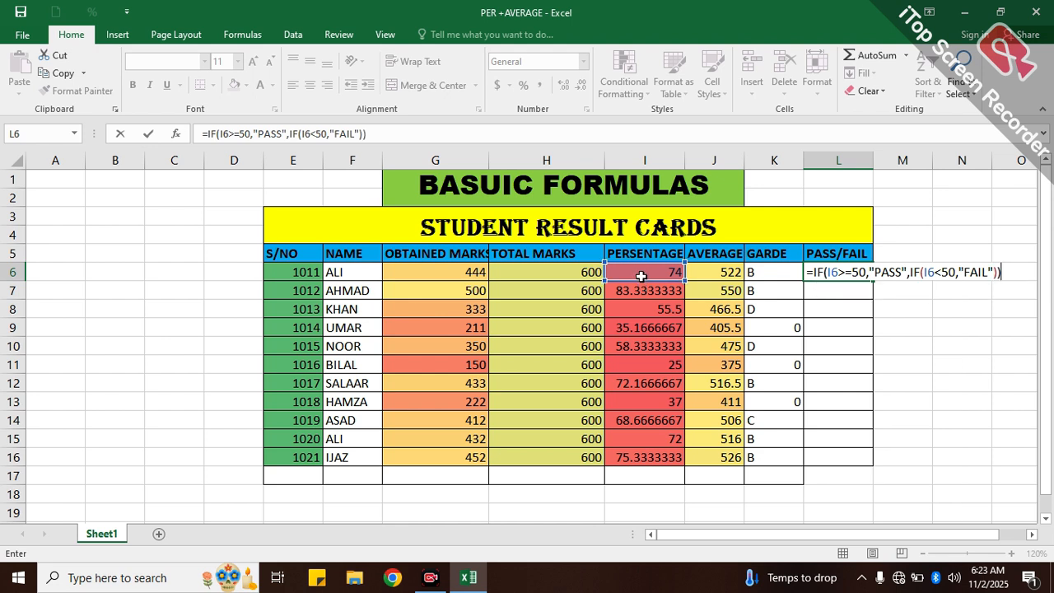
# - Complete the L6 formula with "FAIL" as the nested IF's true result and fill it down to L16
pyautogui.press('Return')
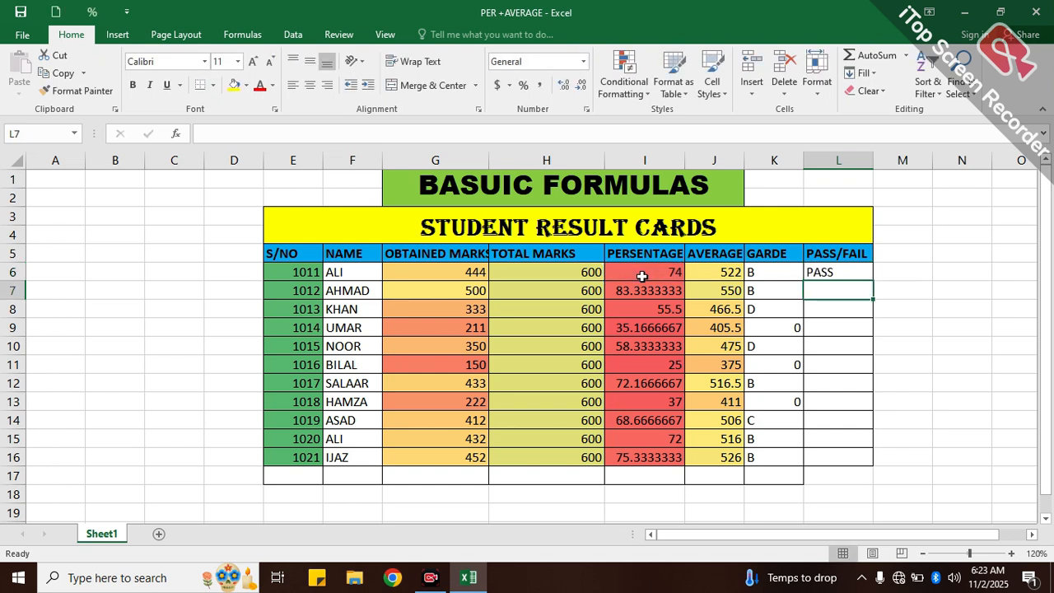
pyautogui.click(846, 272)
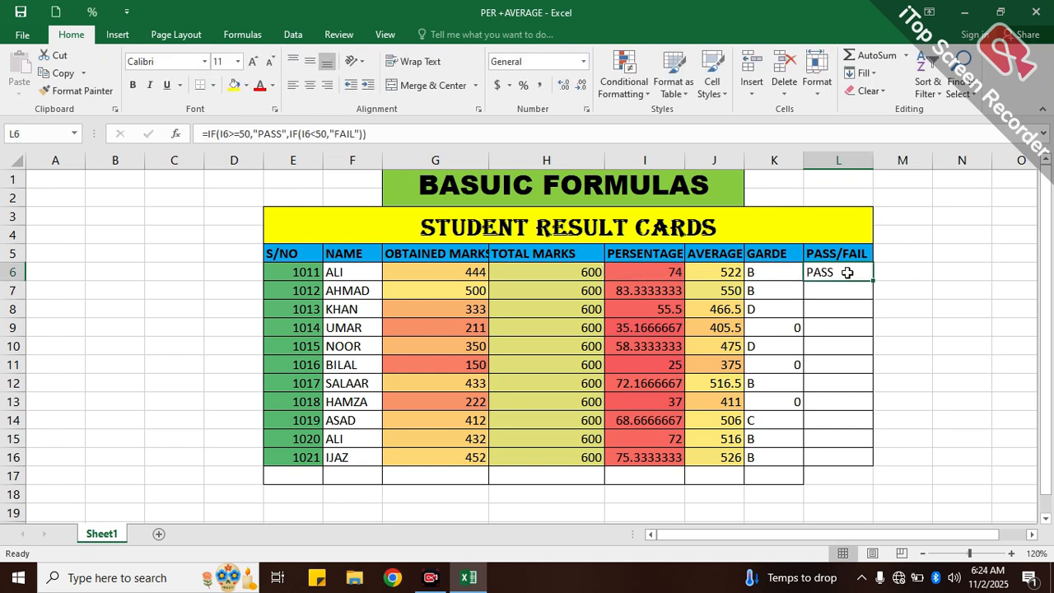
pyautogui.moveTo(872, 279); pyautogui.dragTo(875, 466)
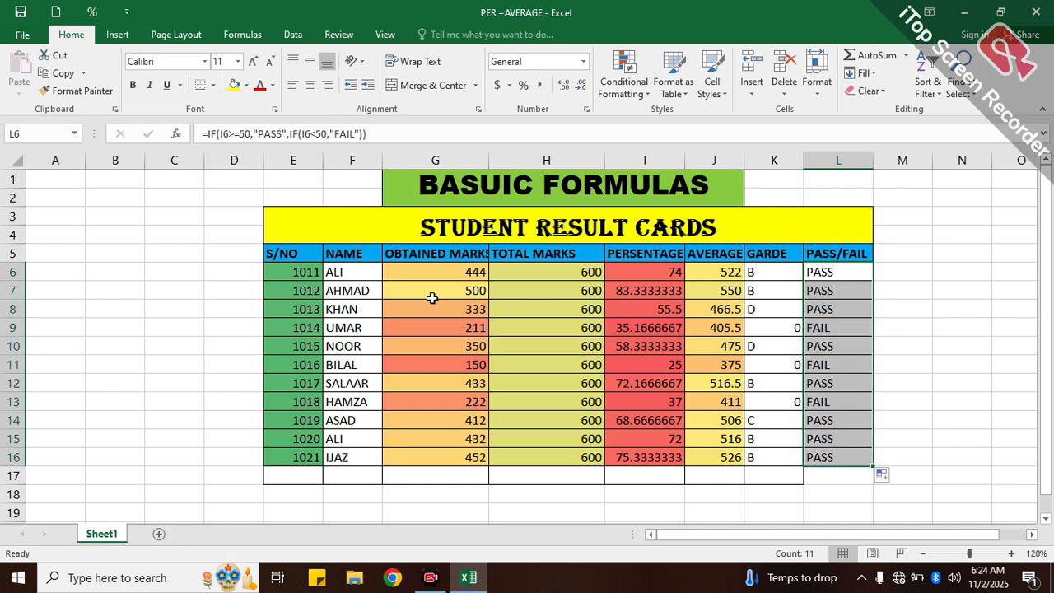
# - Apply a light green fill to the grade and pass/fail cells K6:L16
pyautogui.click(817, 265)
pyautogui.moveTo(802, 272); pyautogui.dragTo(783, 462)
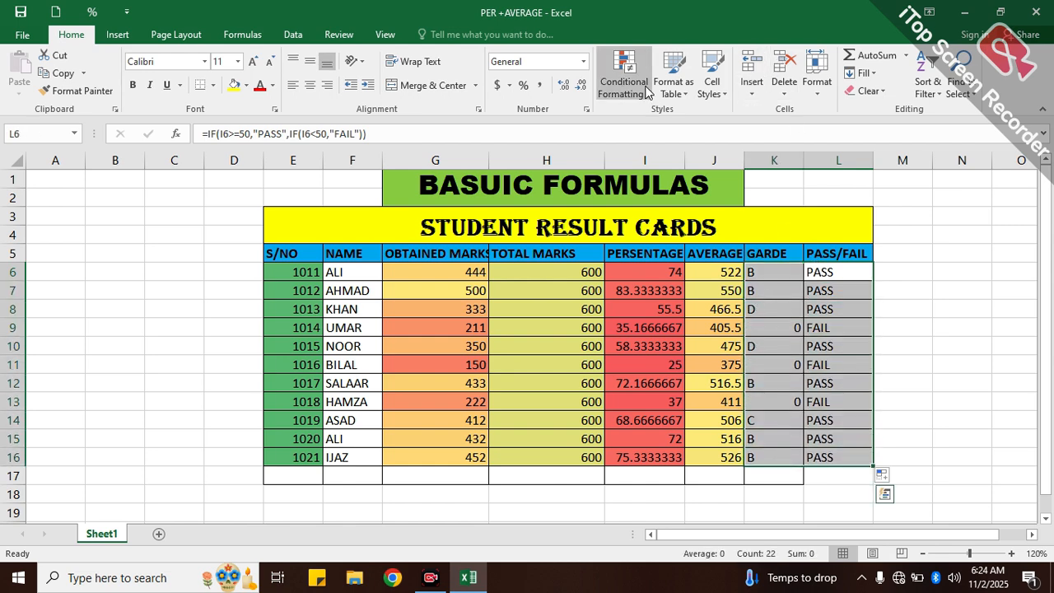
pyautogui.click(648, 90)
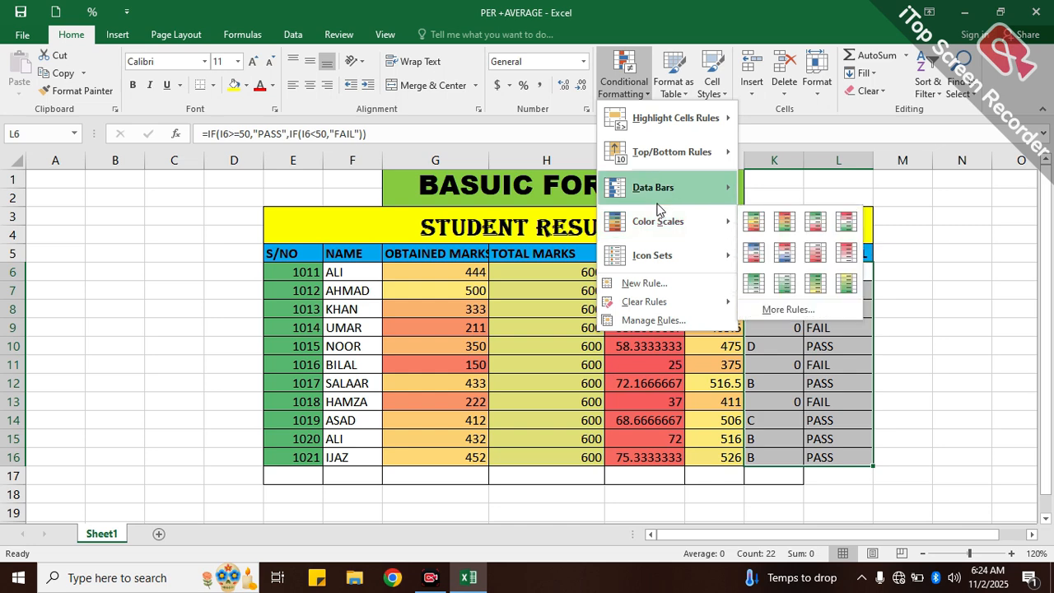
pyautogui.moveTo(667, 188)
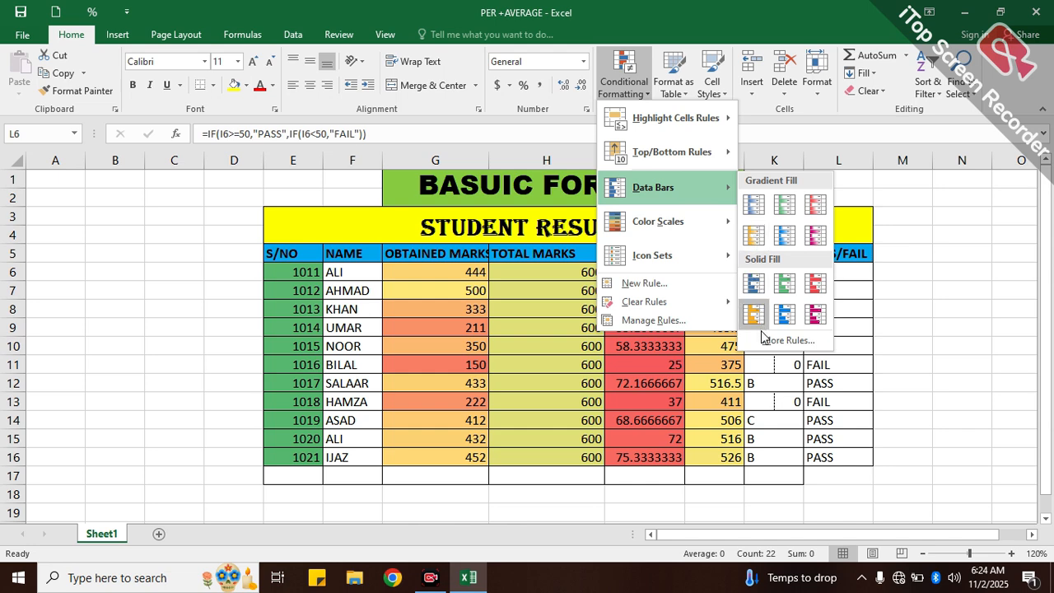
pyautogui.click(932, 285)
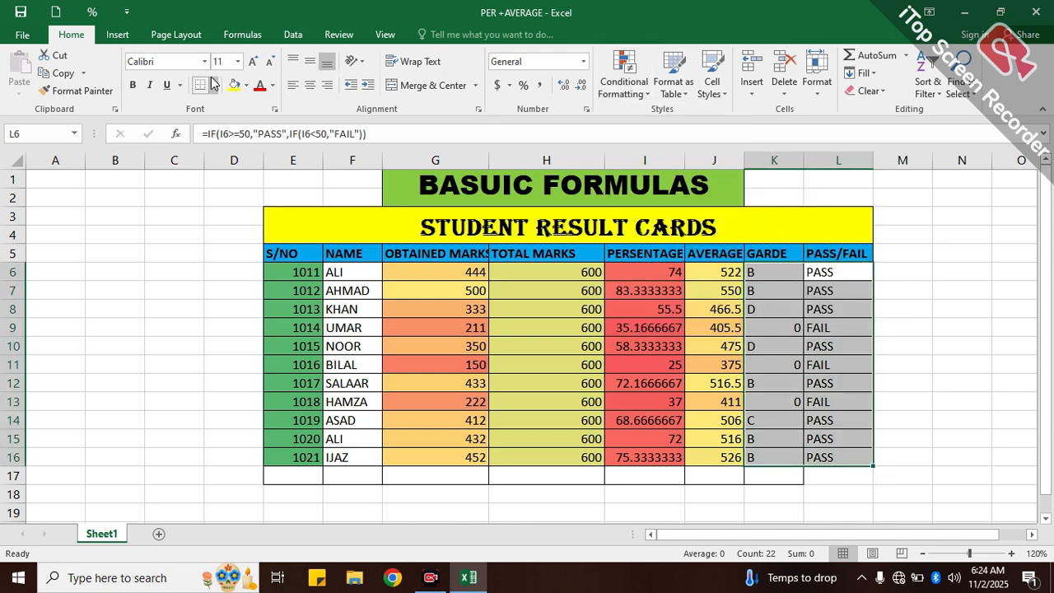
pyautogui.click(248, 86)
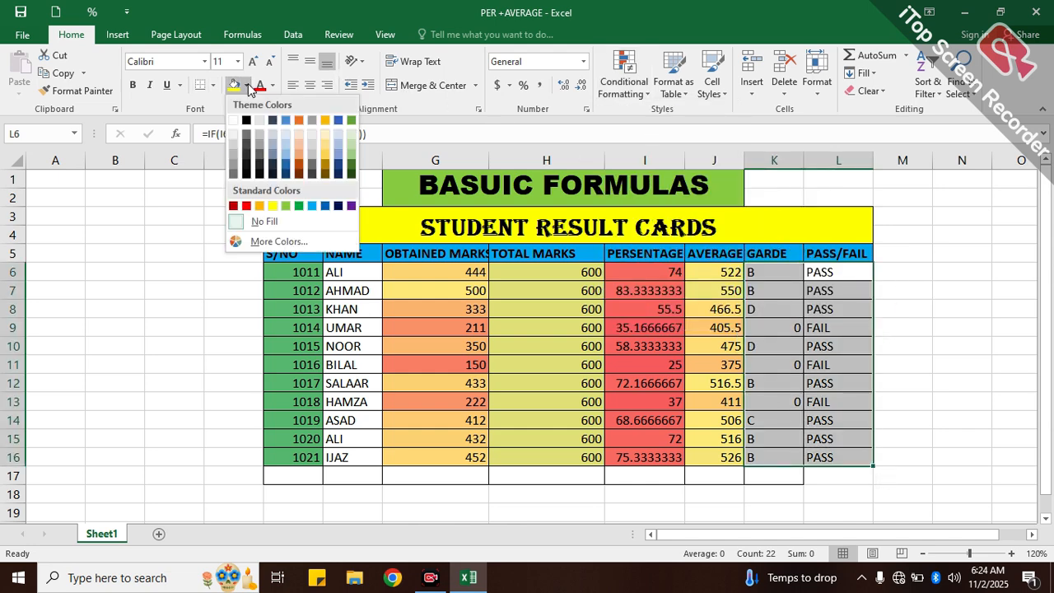
pyautogui.click(287, 205)
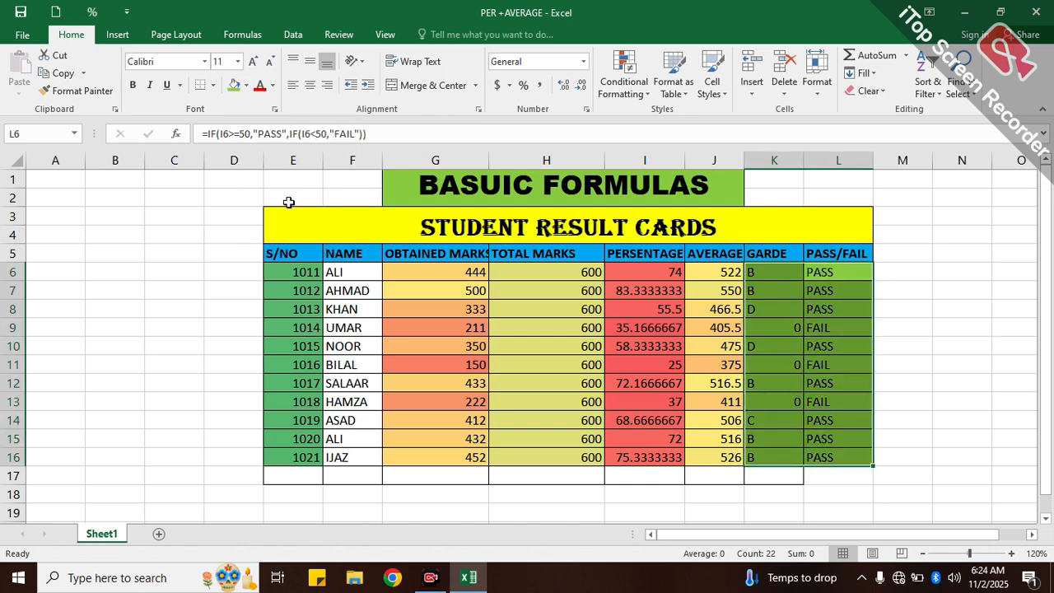
pyautogui.click(891, 303)
# - Clear all content and formatting from the grade cells K6:K16, and undo the clearing
pyautogui.moveTo(770, 272); pyautogui.dragTo(772, 451)
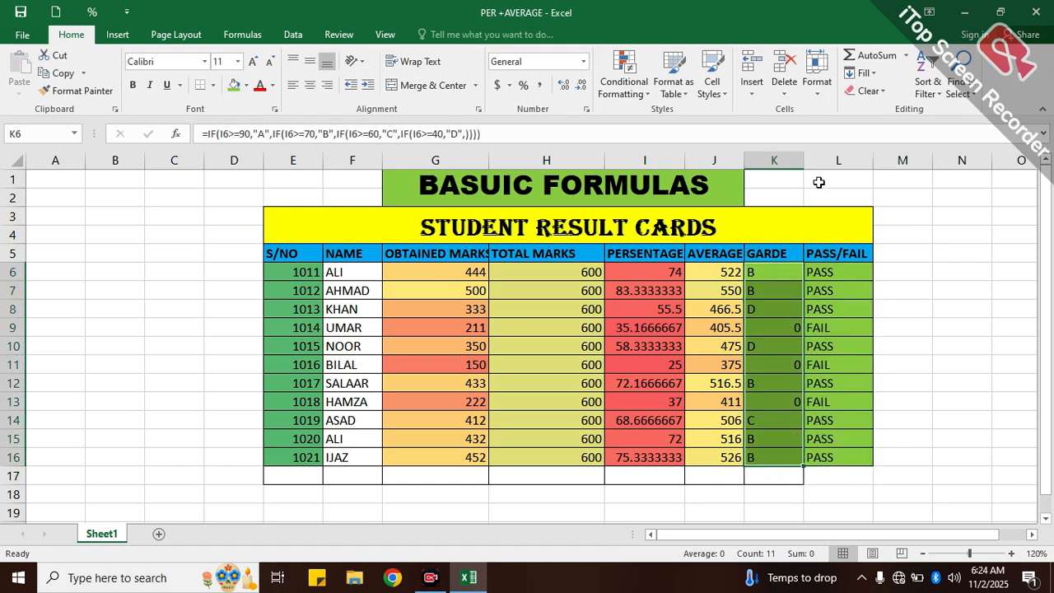
pyautogui.click(790, 86)
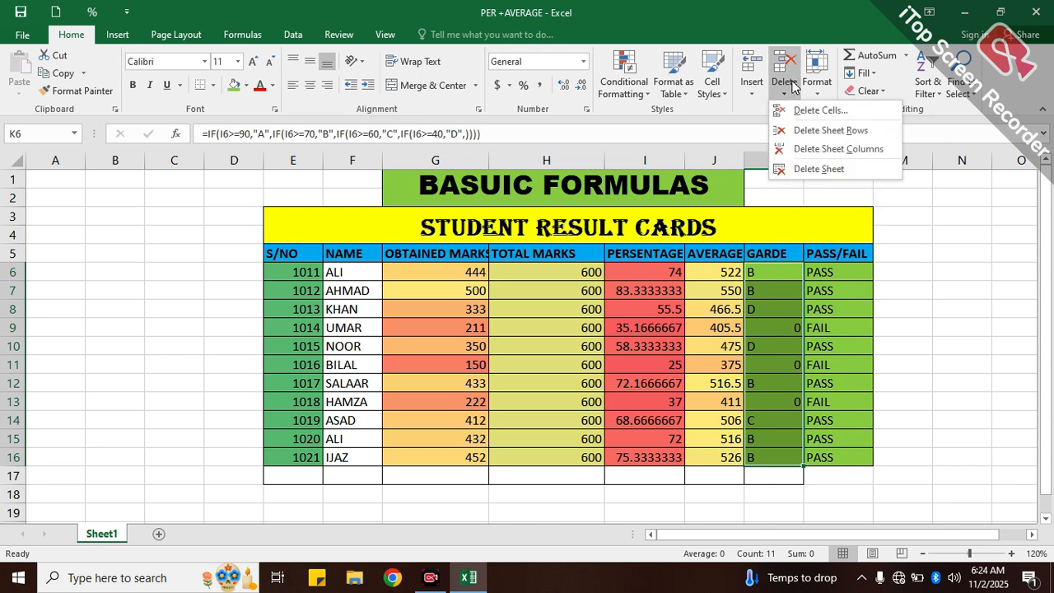
pyautogui.click(869, 90)
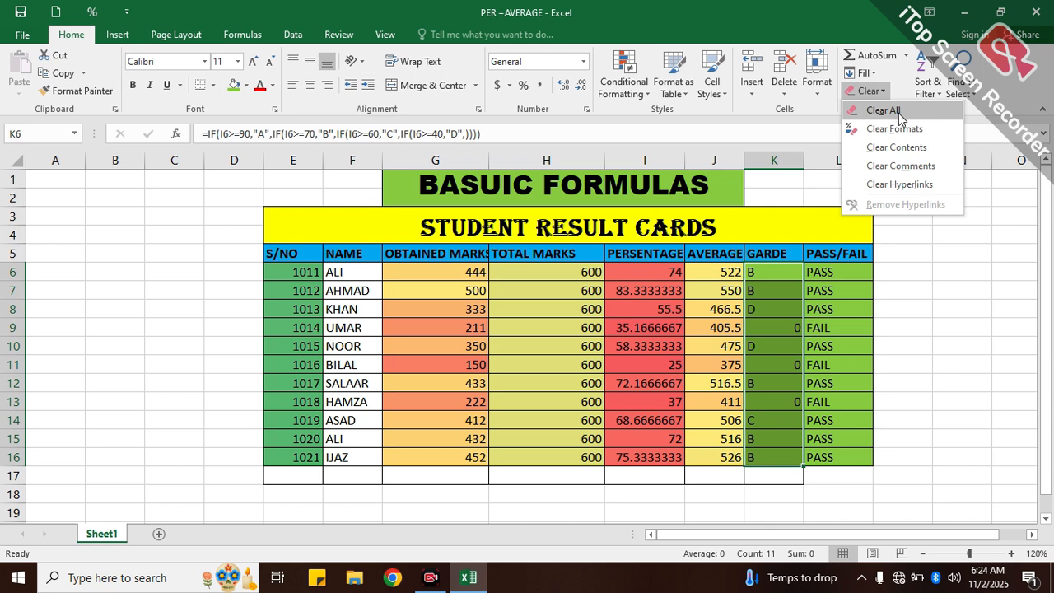
pyautogui.click(883, 110)
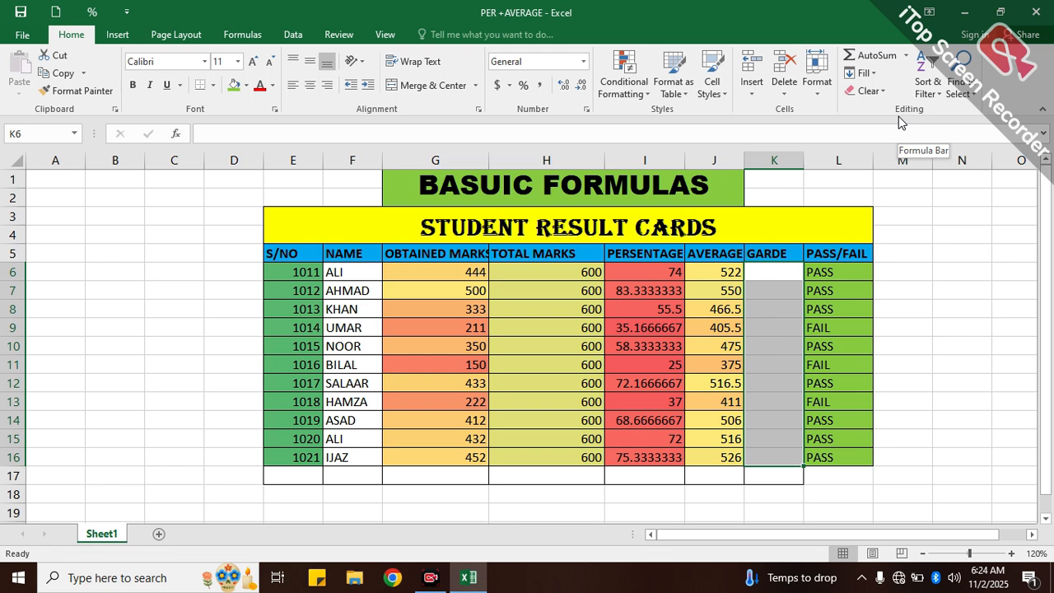
pyautogui.hotkey('ctrl', 'z')
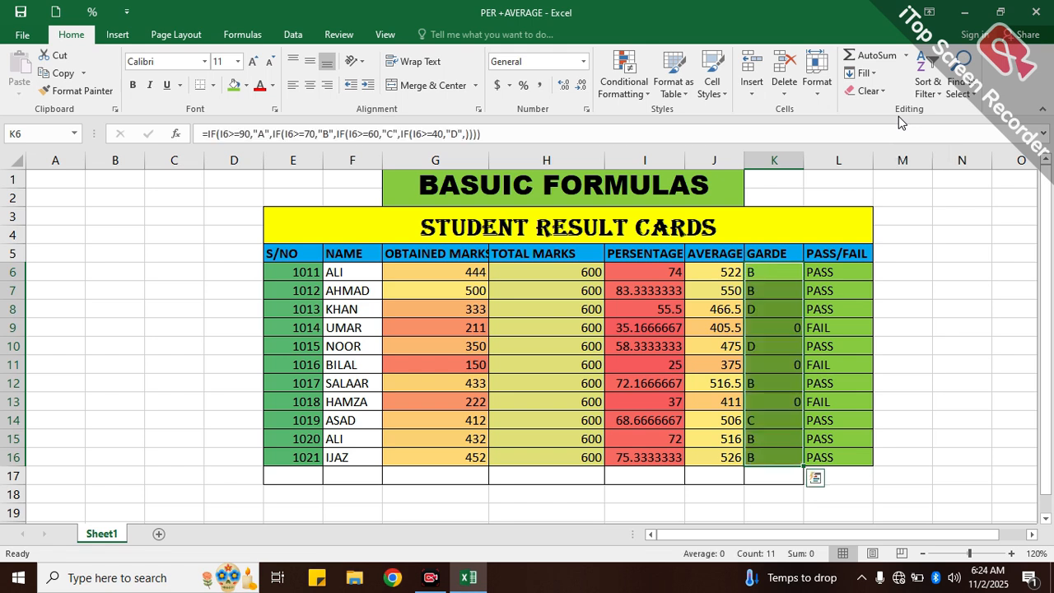
pyautogui.click(932, 214)
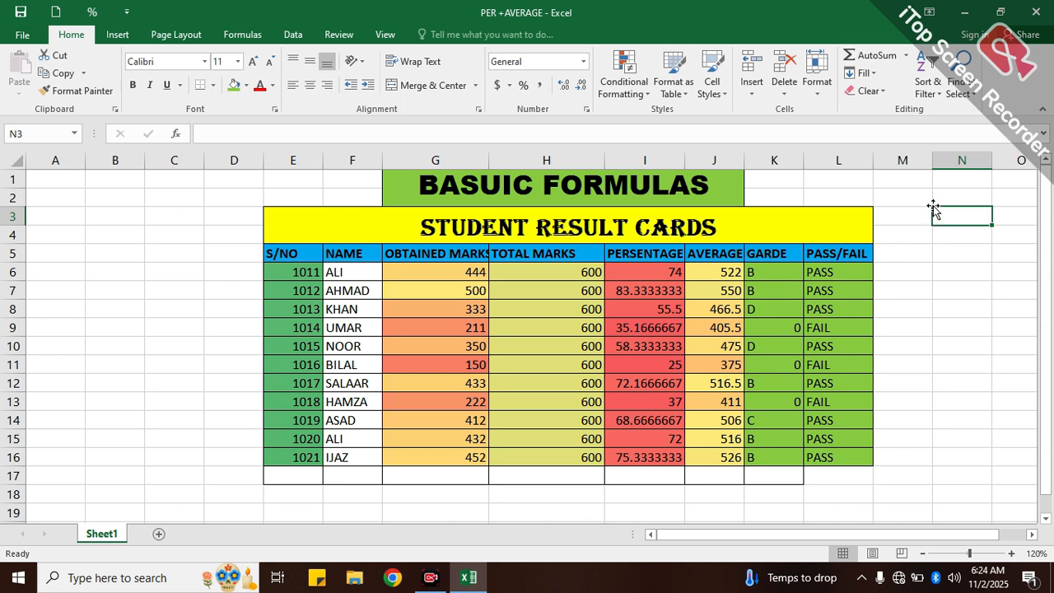